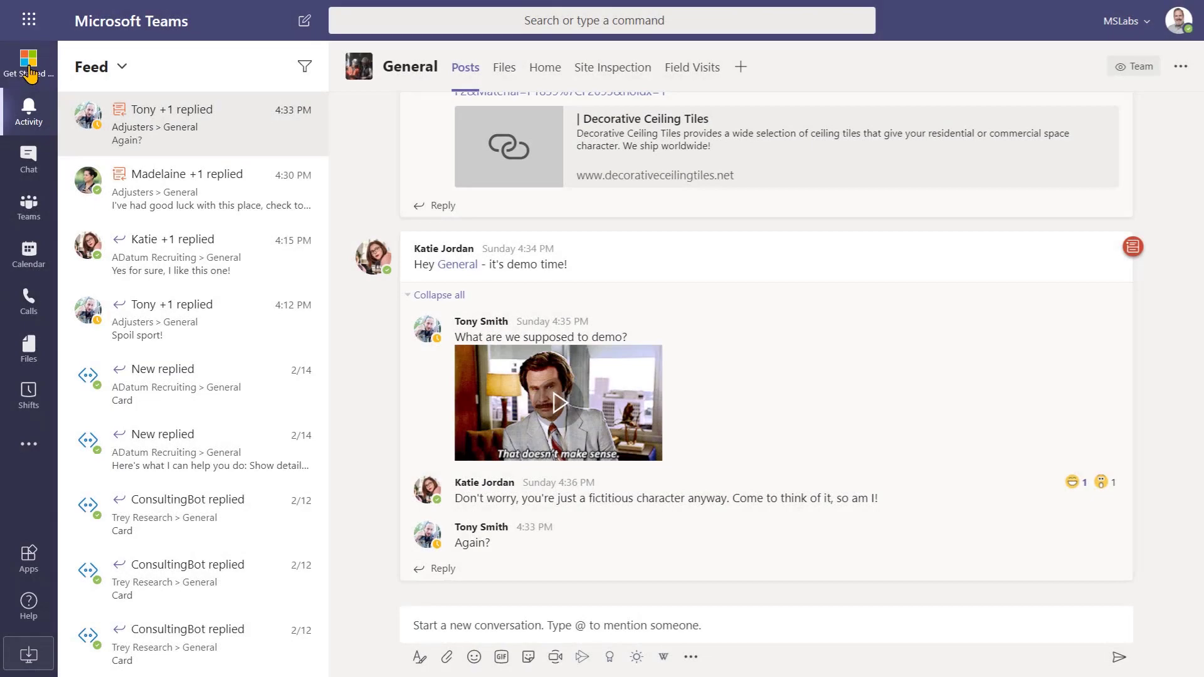
# Open the Get Started (Beta) app and view its Teams Training page
pyautogui.click(30, 70)
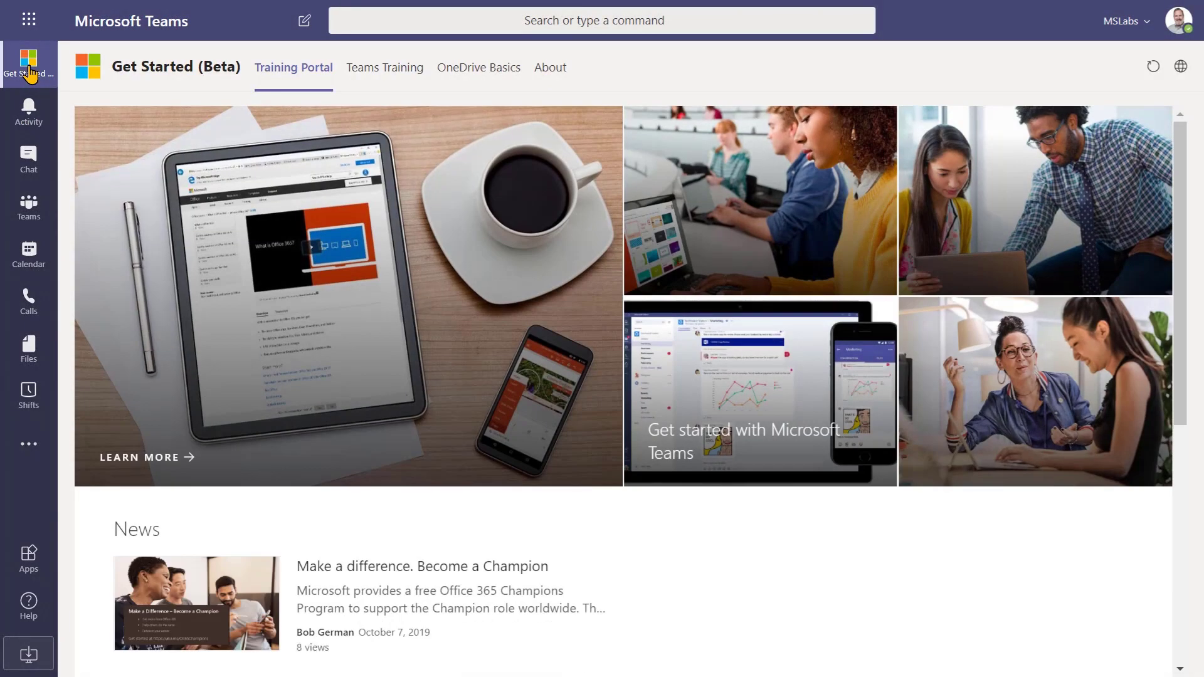
pyautogui.click(384, 79)
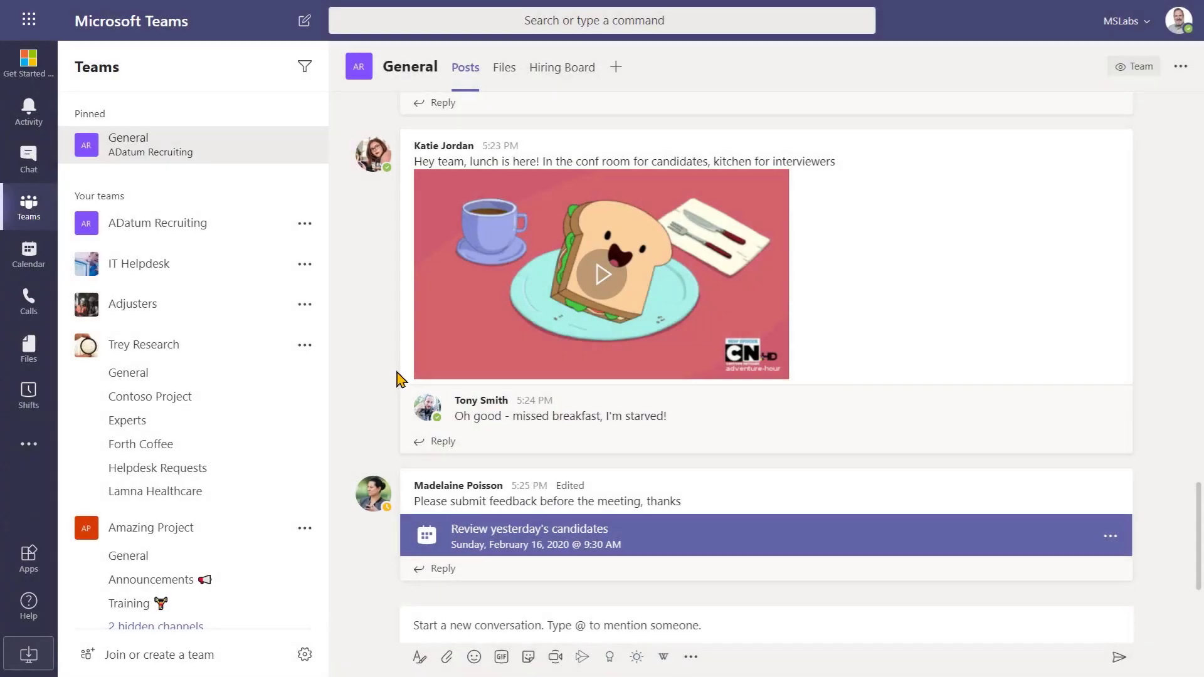
# View the Interviewing candidates on the ADatum Recruiting General channel's Hiring Board, and return to all candidates
pyautogui.click(552, 67)
pyautogui.click(838, 151)
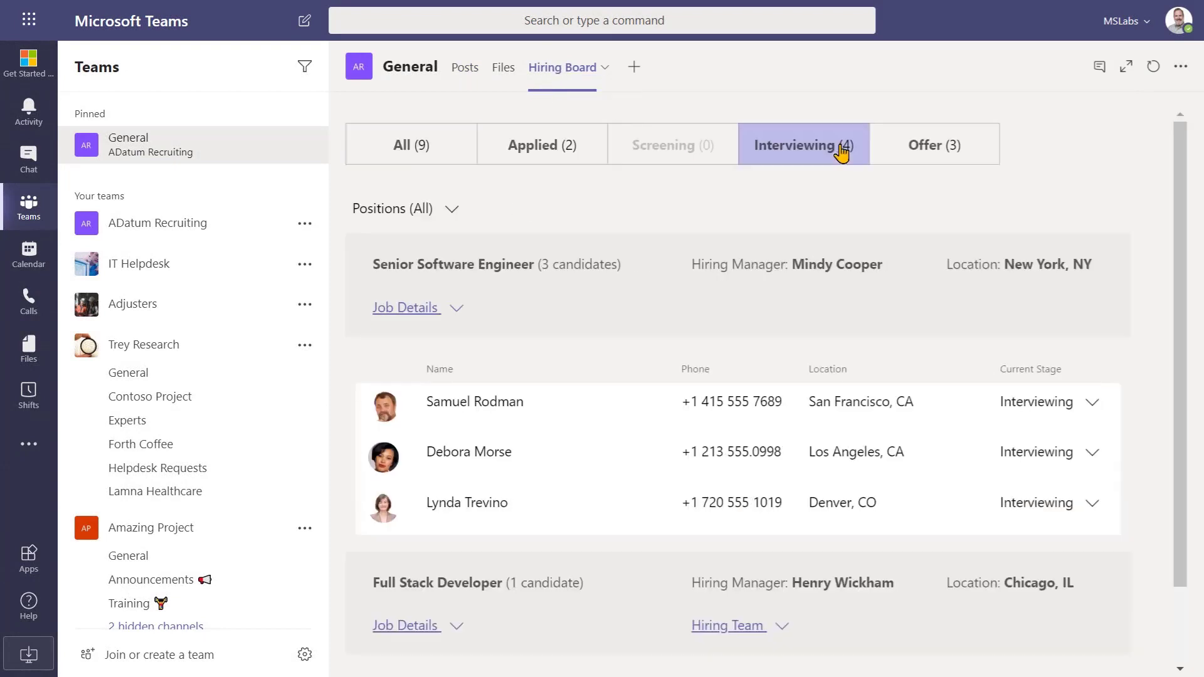
pyautogui.click(467, 157)
# Add a New Talent App tab named "Priority hire" for the Full Stack Developer posting to the General channel
pyautogui.click(634, 67)
pyautogui.click(760, 173)
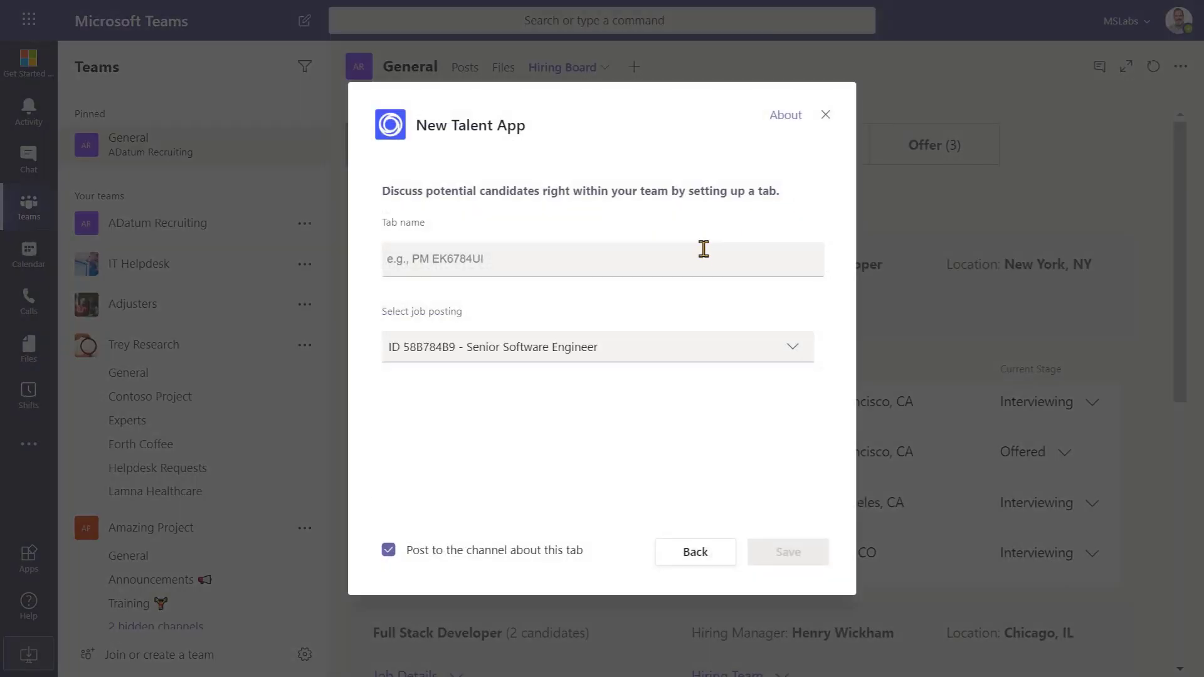
pyautogui.click(705, 257)
pyautogui.write('Priority hire')
pyautogui.click(705, 349)
pyautogui.click(659, 376)
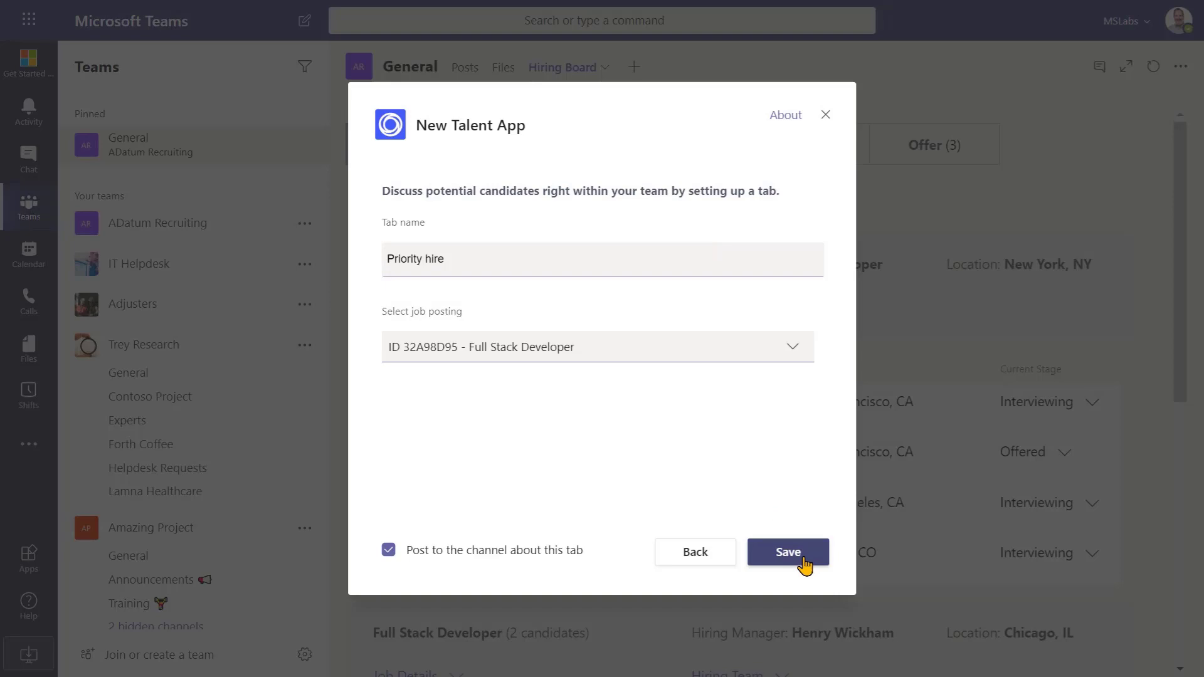
pyautogui.click(800, 558)
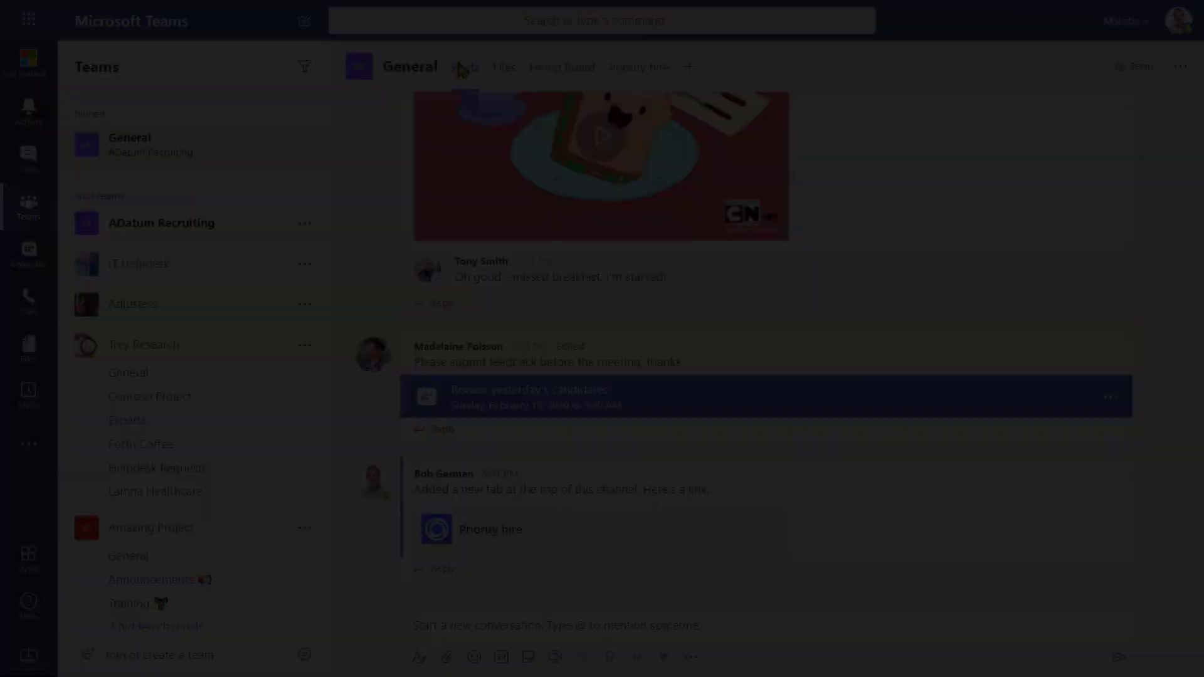
# Ask the New Talent App bot in the channel to "list open positions" and request the Senior Software Engineer details
pyautogui.press('Return')
pyautogui.write('list open positions')
pyautogui.press('Return')
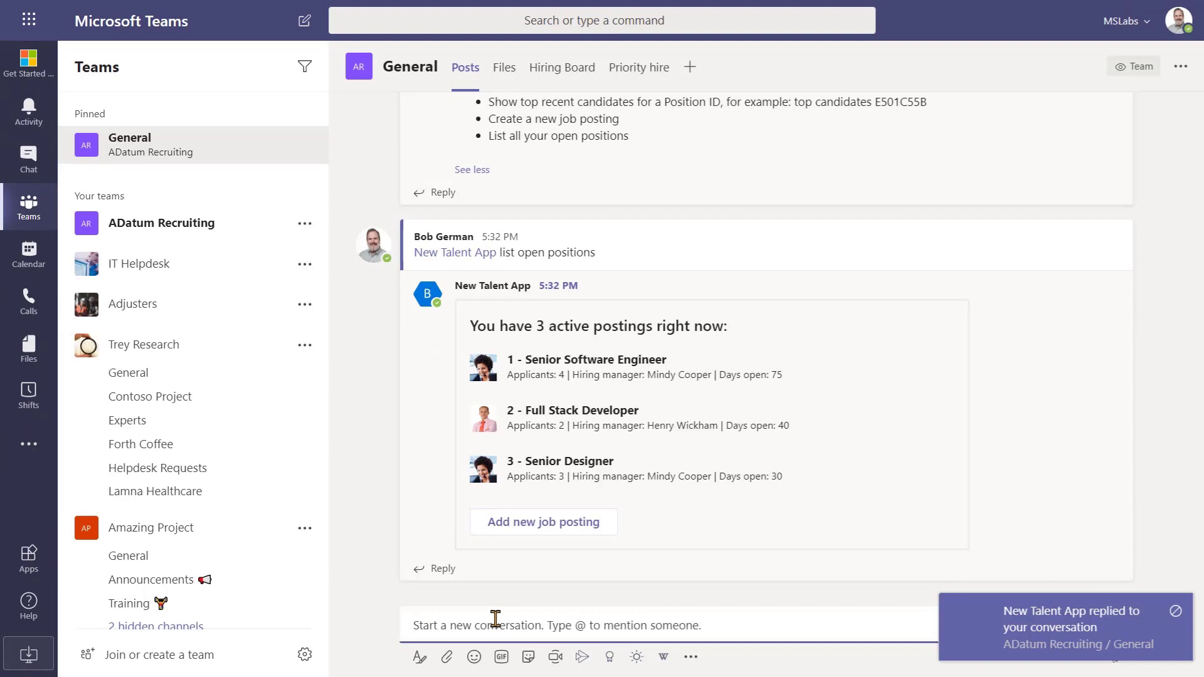
pyautogui.click(574, 360)
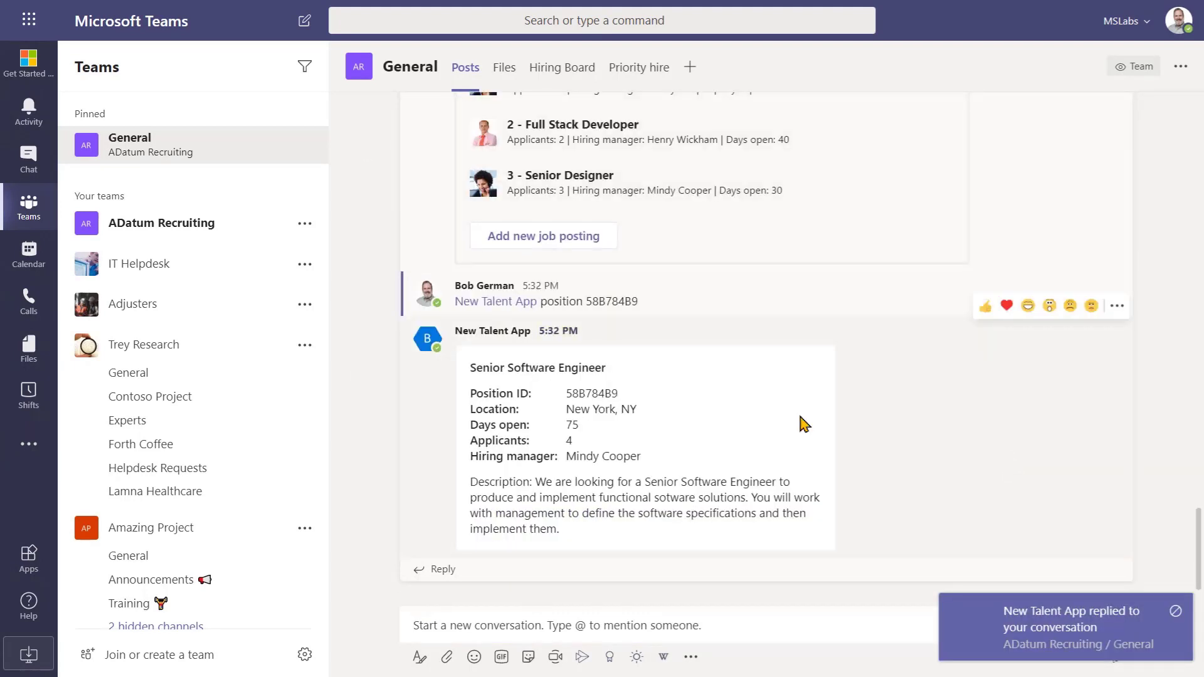
# Create an "Assistant bottle washer" posting in Singapore, with the Full Stack Developer position's hiring manager and description "Assist with washing glass containers"
pyautogui.click(543, 235)
pyautogui.click(508, 233)
pyautogui.write('Assis')
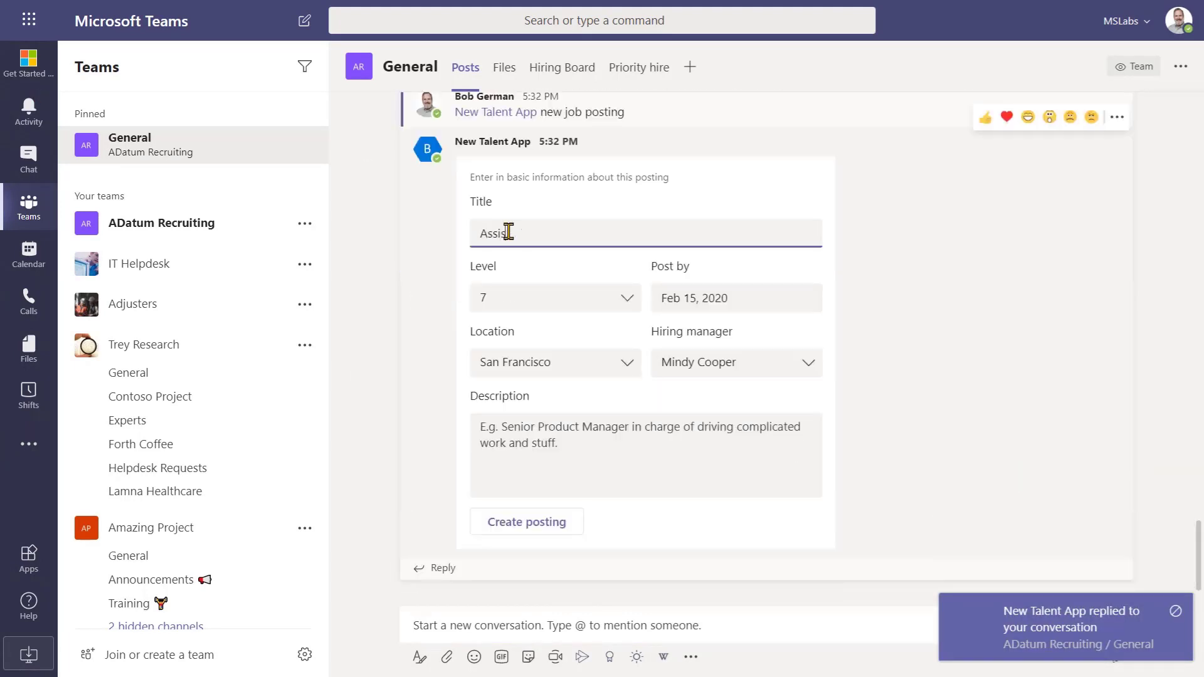
pyautogui.write('tant bottle washer')
pyautogui.click(623, 368)
pyautogui.click(539, 533)
pyautogui.click(807, 374)
pyautogui.click(736, 437)
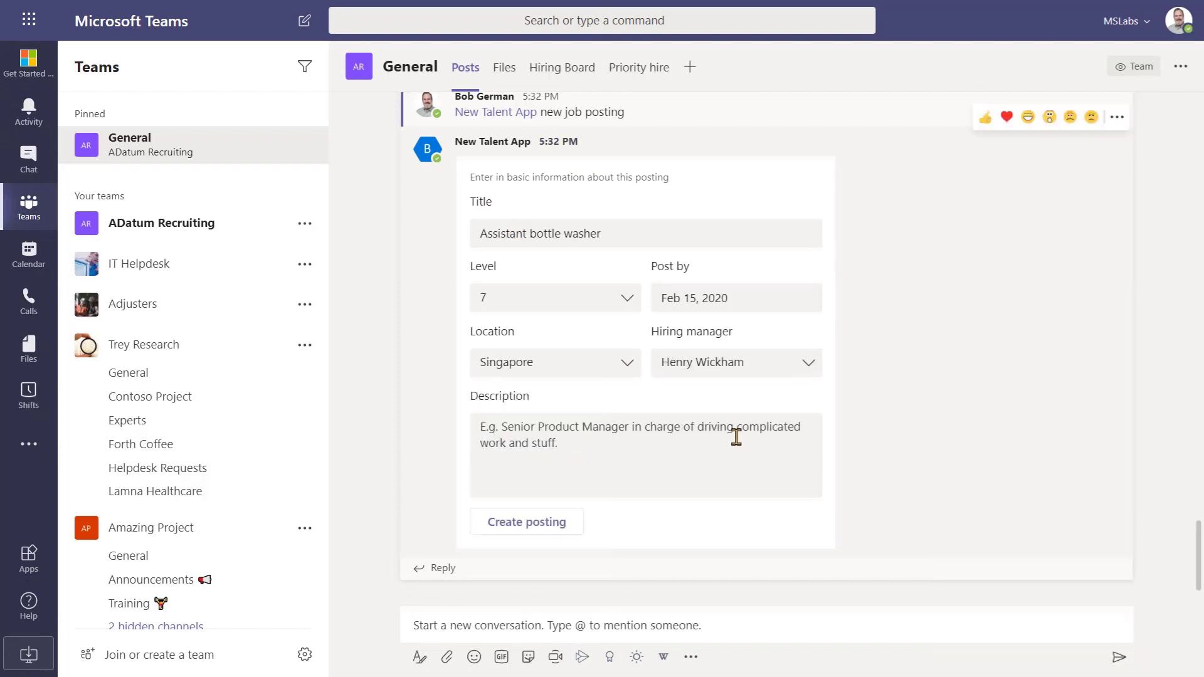
pyautogui.write('Assist with washing glass containers')
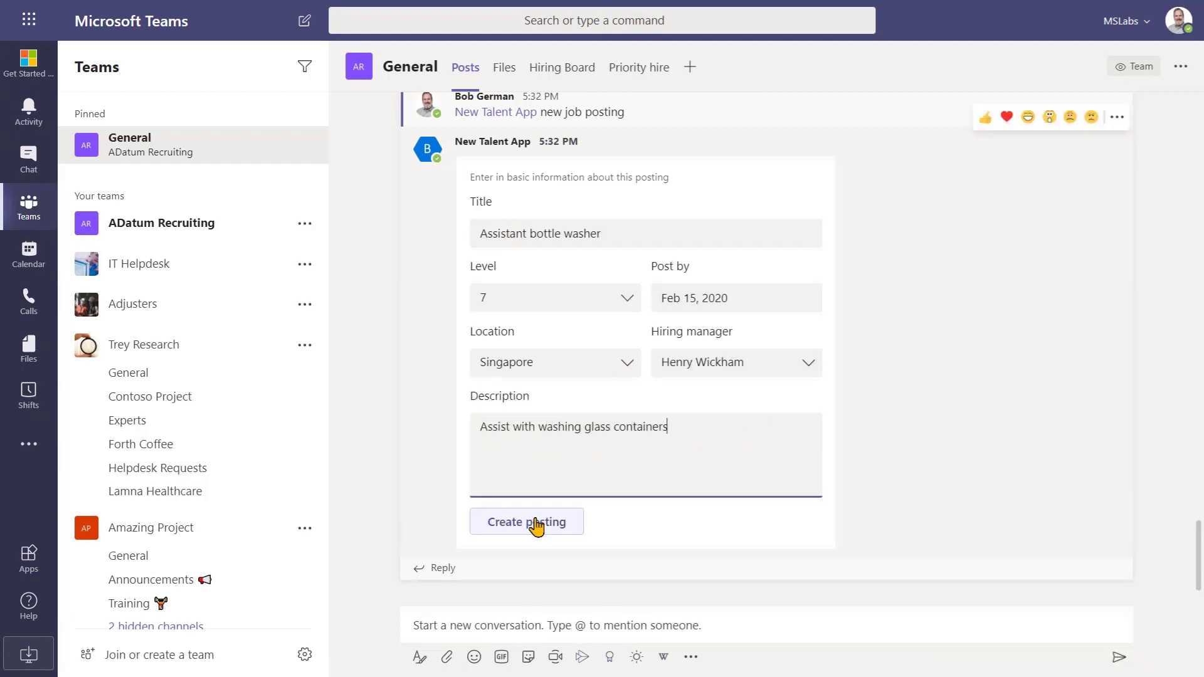
pyautogui.click(536, 525)
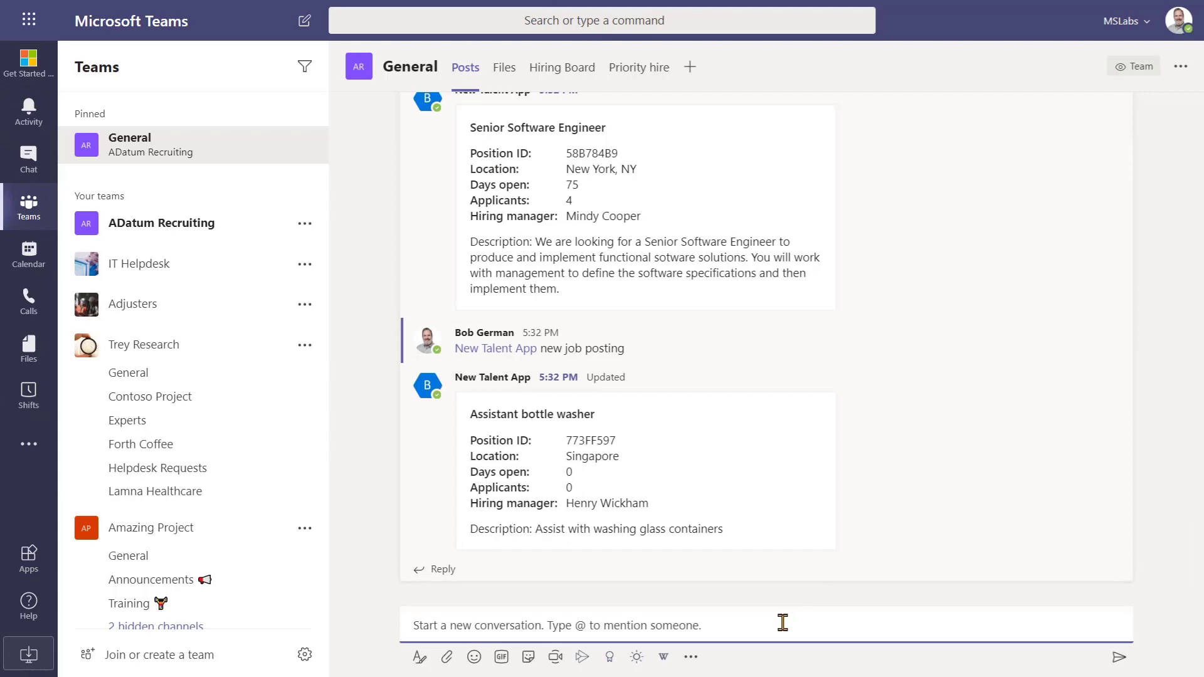
# Post "Please give feedback on today's candidate, thanks!" with a New Talent App candidate card found by searching the candidate's first name
pyautogui.write("Please give feedback on today's candidate, than")
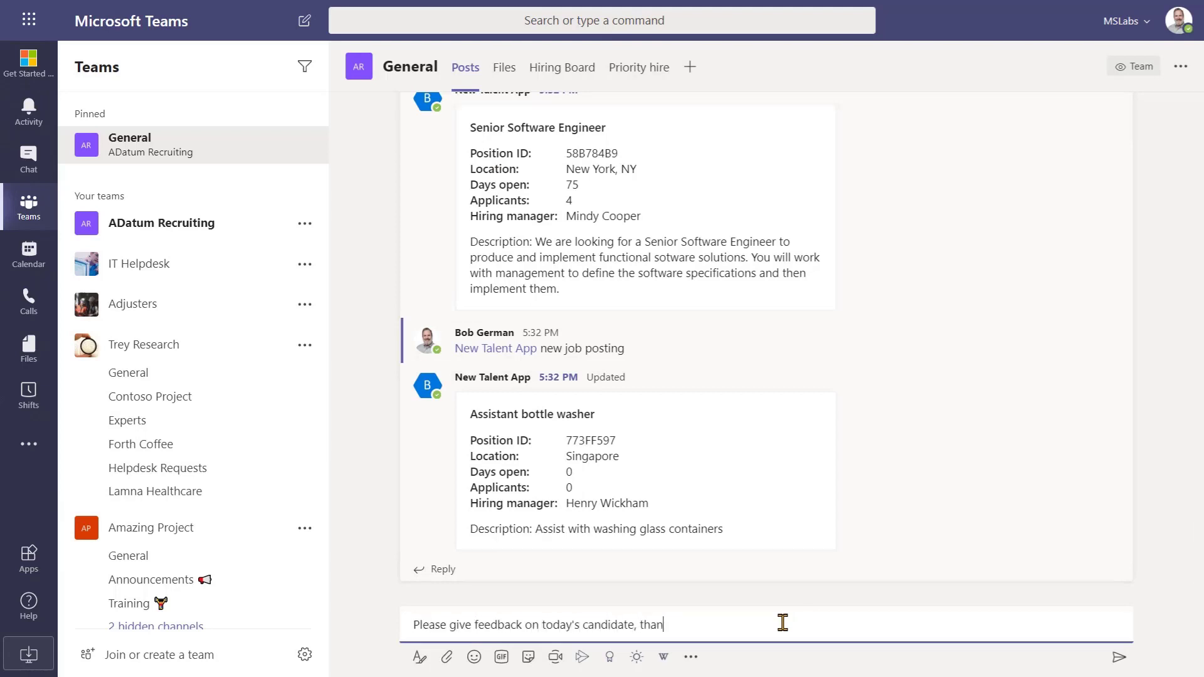
pyautogui.write('ks!')
pyautogui.click(691, 657)
pyautogui.click(653, 316)
pyautogui.click(644, 333)
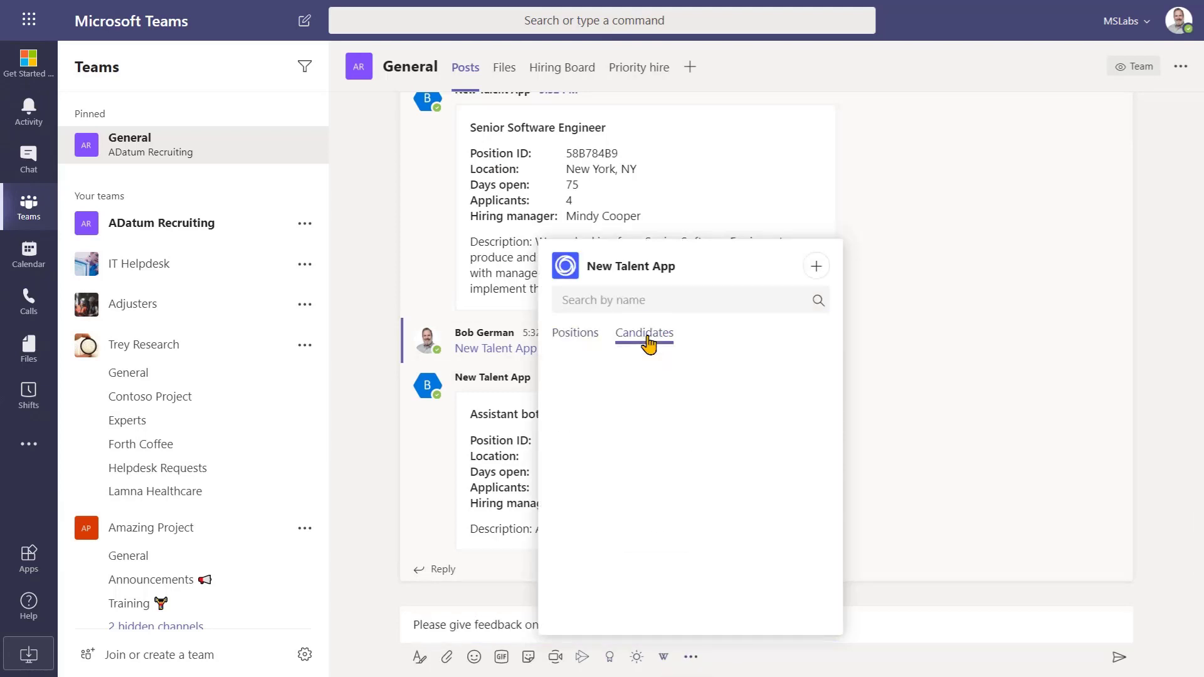
pyautogui.click(724, 303)
pyautogui.write('Scot')
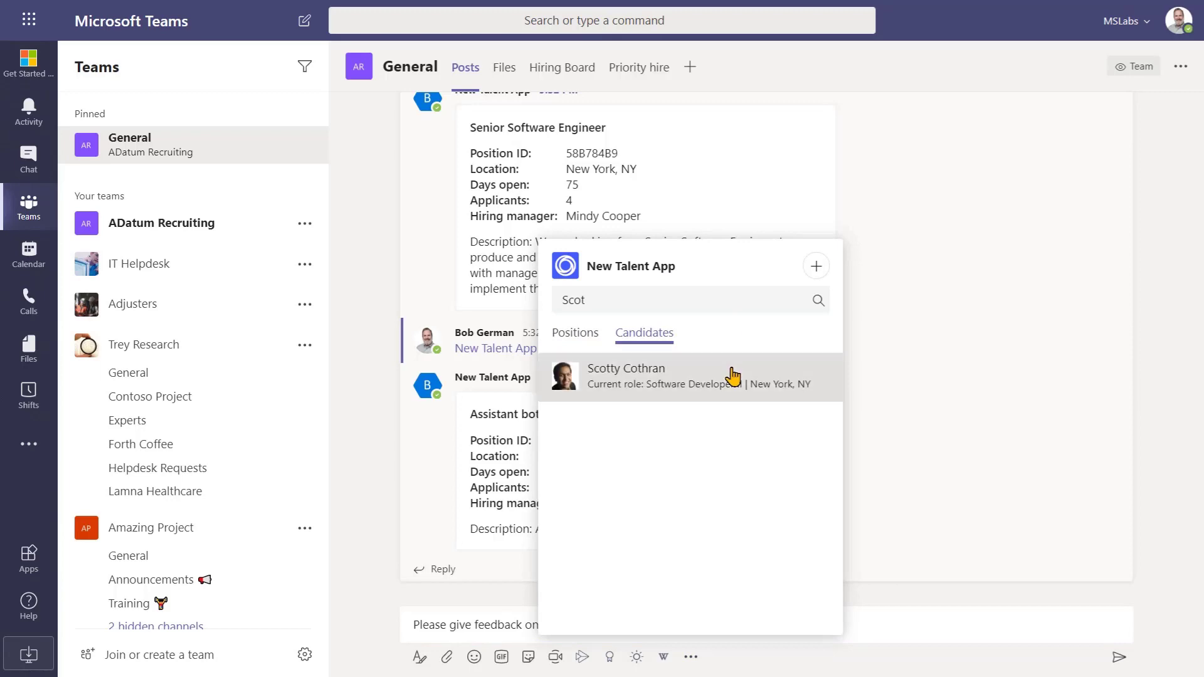
pyautogui.click(732, 377)
pyautogui.click(1122, 658)
pyautogui.click(486, 519)
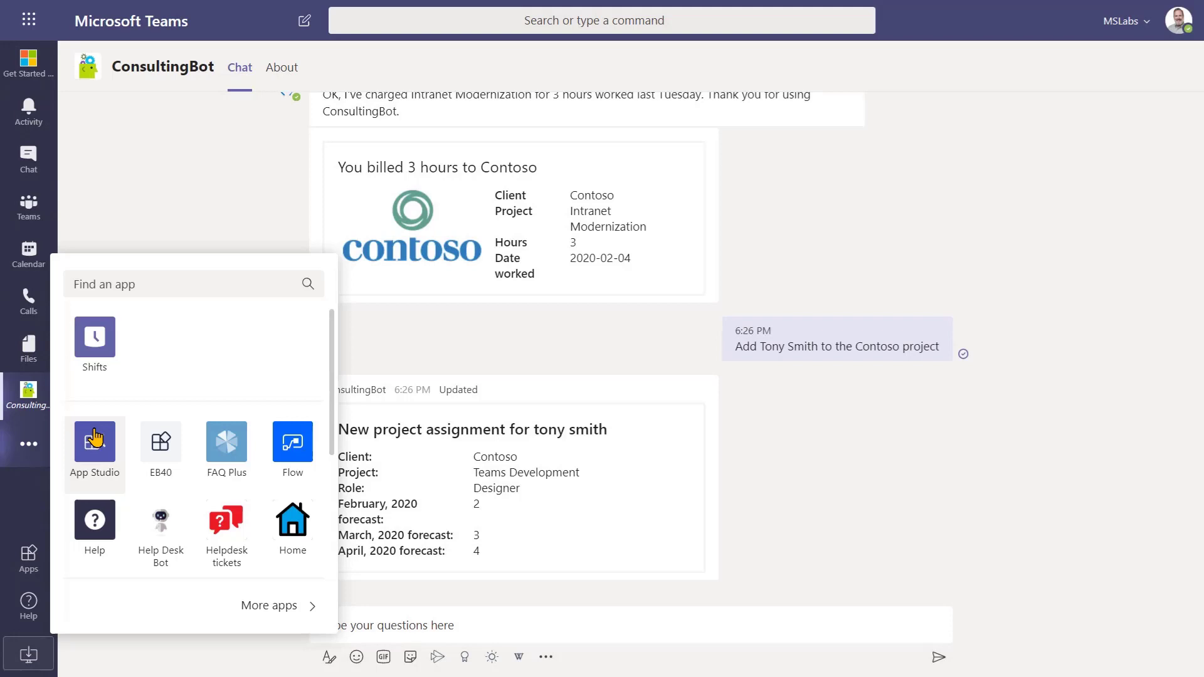
# Open New Talent App in App Studio's Manifest editor and review its app details from names through branding
pyautogui.click(95, 438)
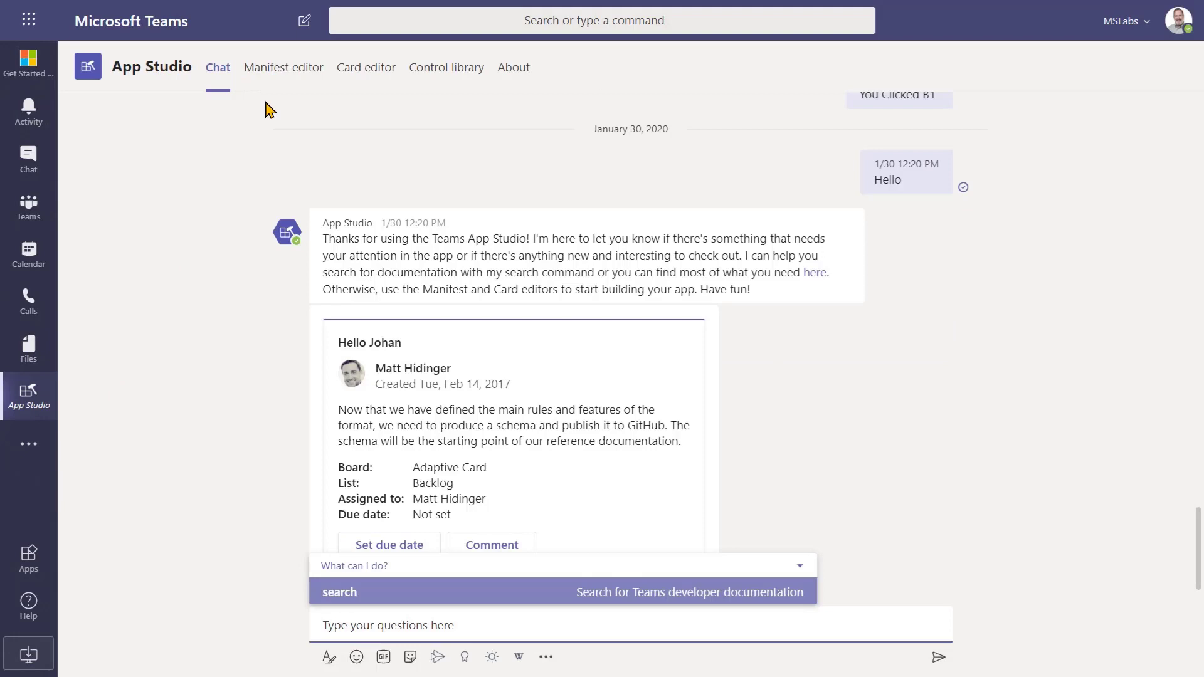
pyautogui.click(290, 63)
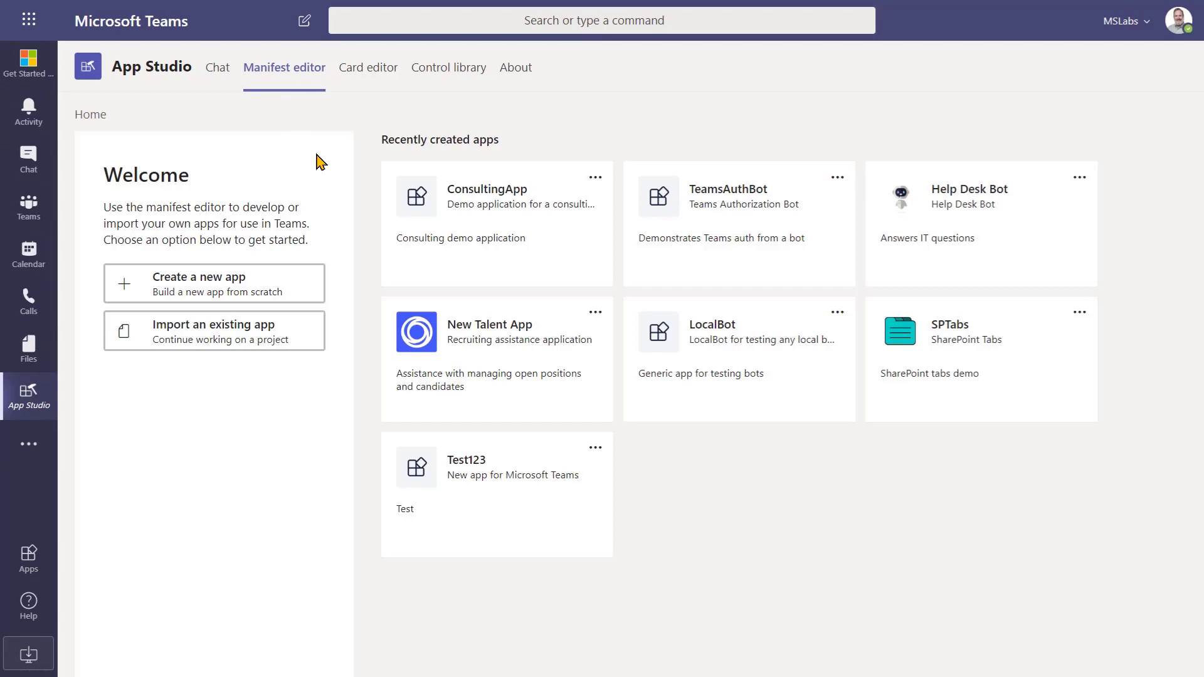
pyautogui.click(513, 351)
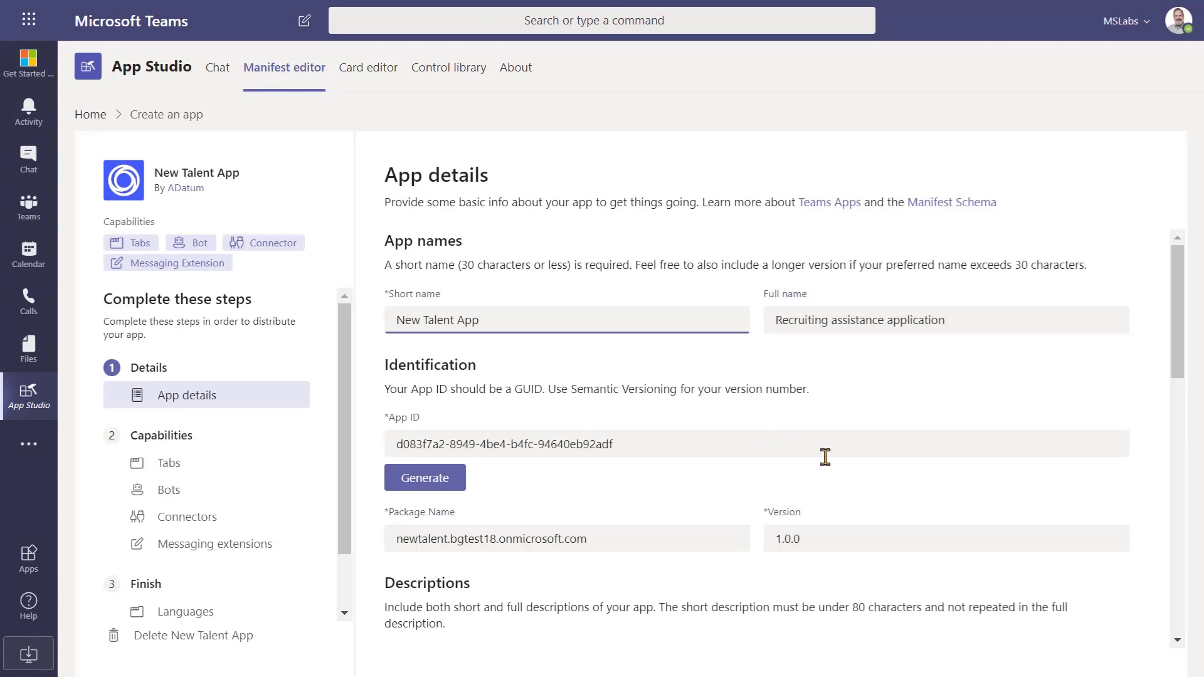
pyautogui.scroll(-1, 965, 544)
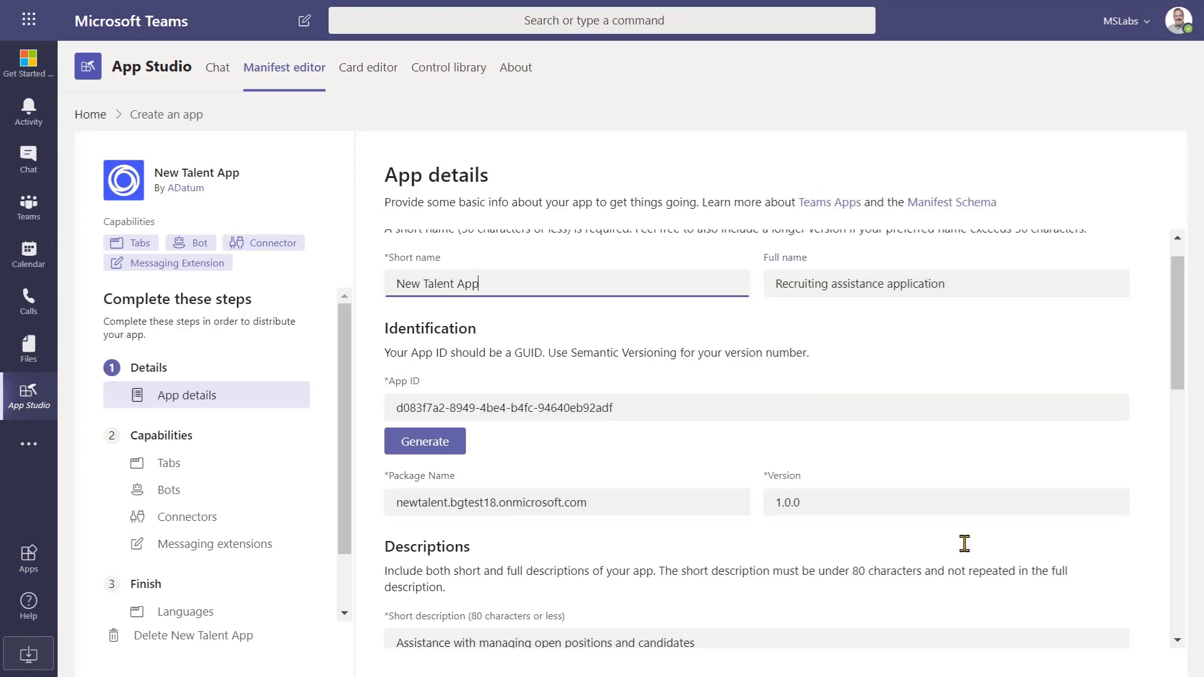
pyautogui.scroll(-7, 964, 543)
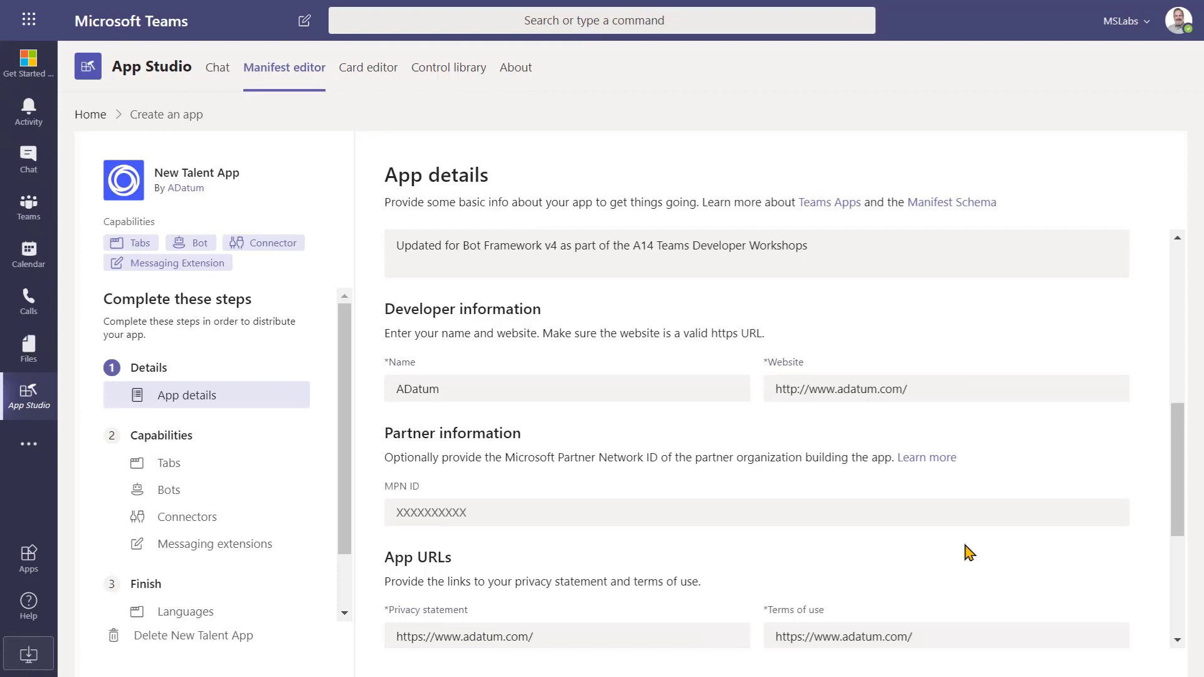
pyautogui.scroll(-2, 968, 552)
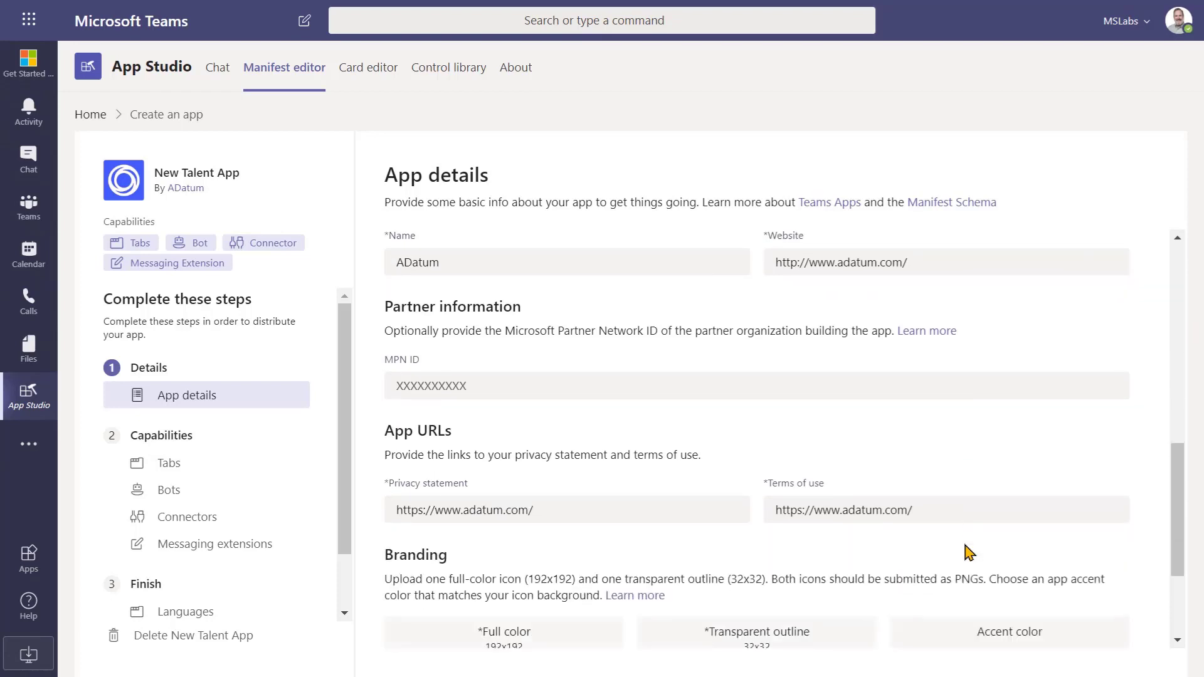
pyautogui.scroll(-3, 969, 552)
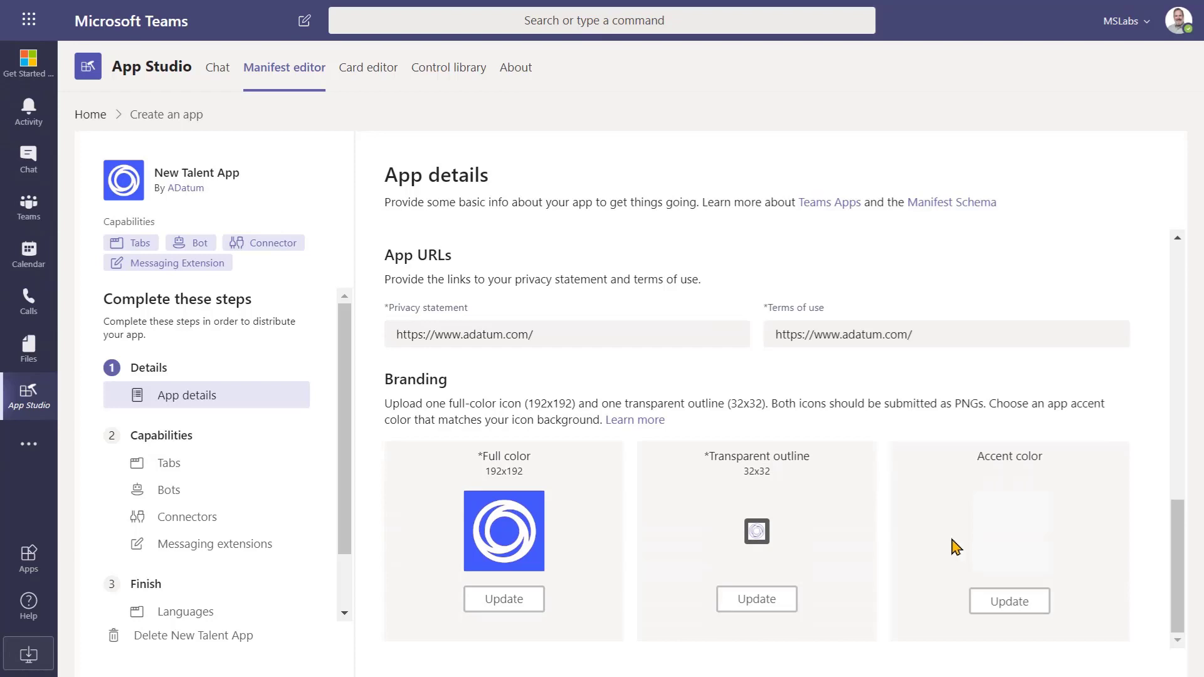
# Review the Tabs, Bots and Connectors capabilities defined for New Talent App
pyautogui.click(207, 477)
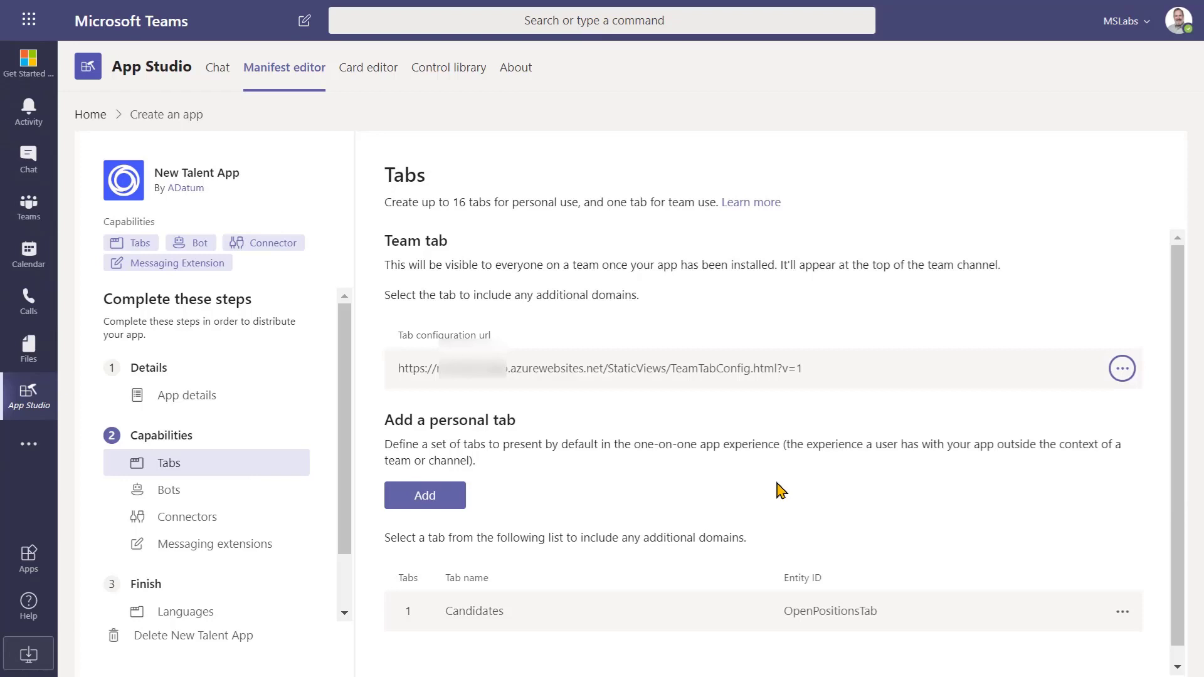
pyautogui.scroll(-1, 781, 490)
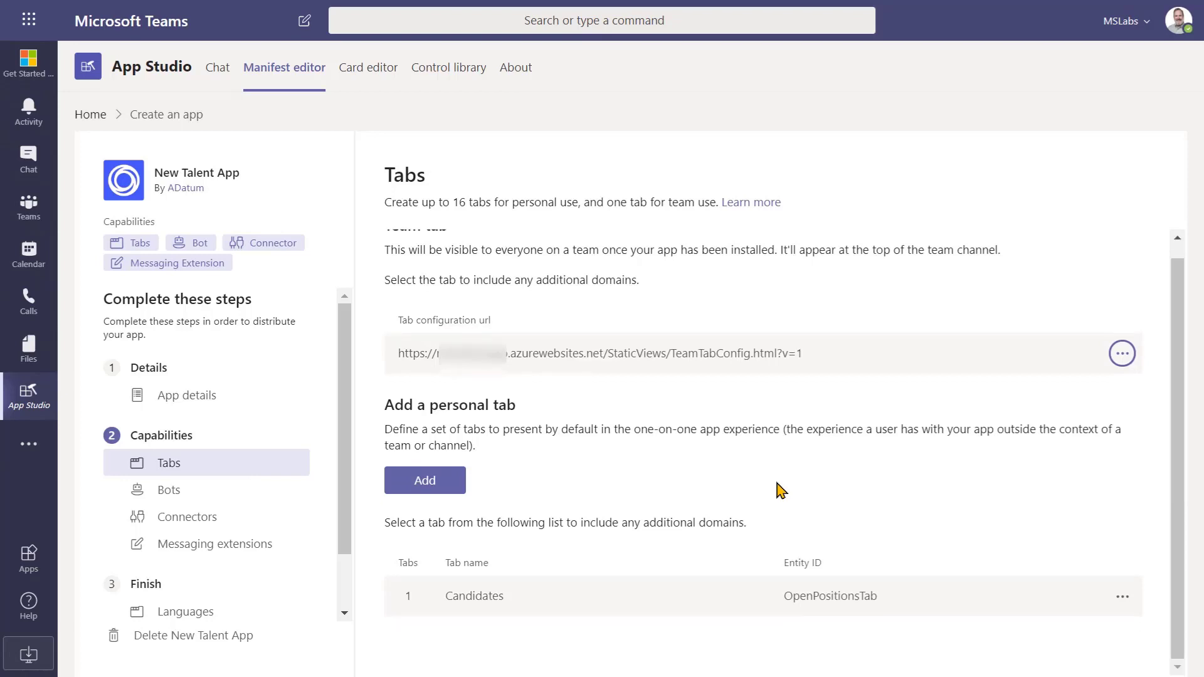
pyautogui.click(169, 496)
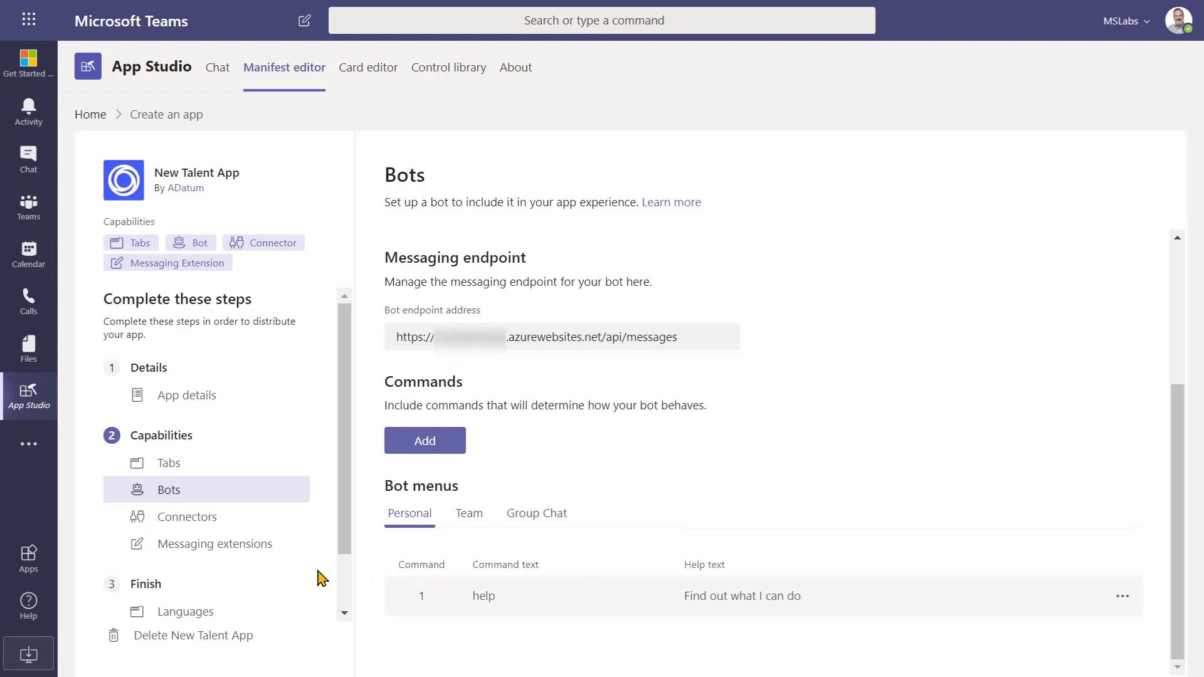
pyautogui.click(185, 521)
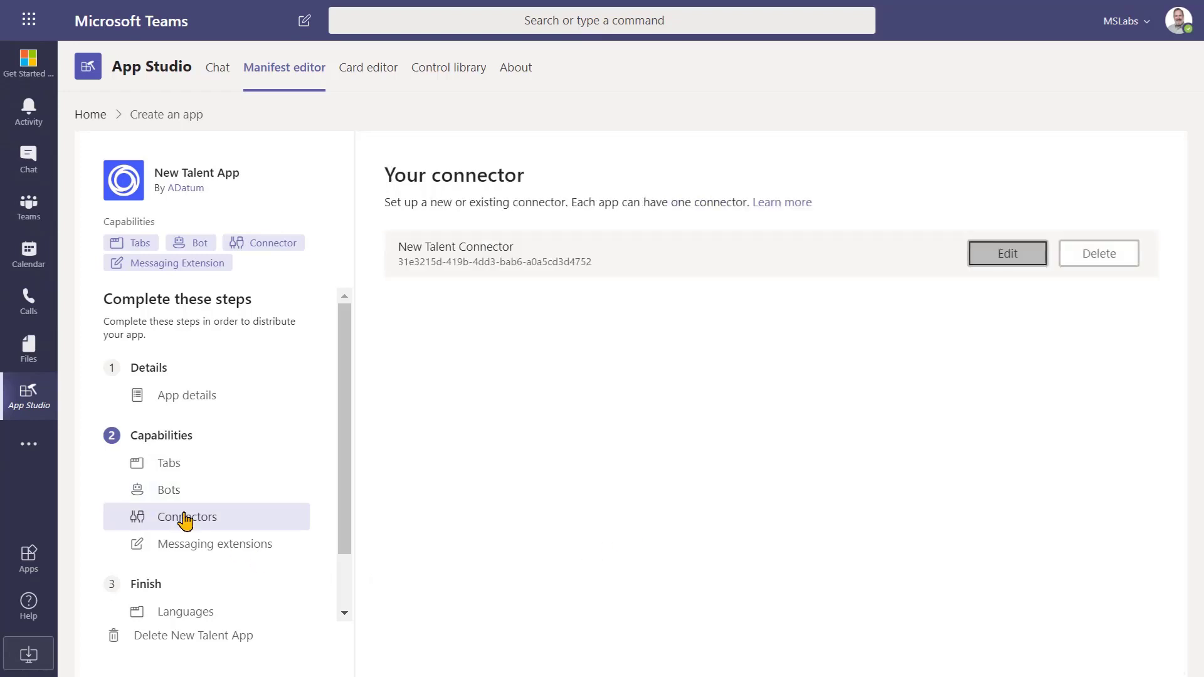
# Examine New Talent App's messaging extensions, including the Positions, Candidates and Create position commands
pyautogui.click(186, 552)
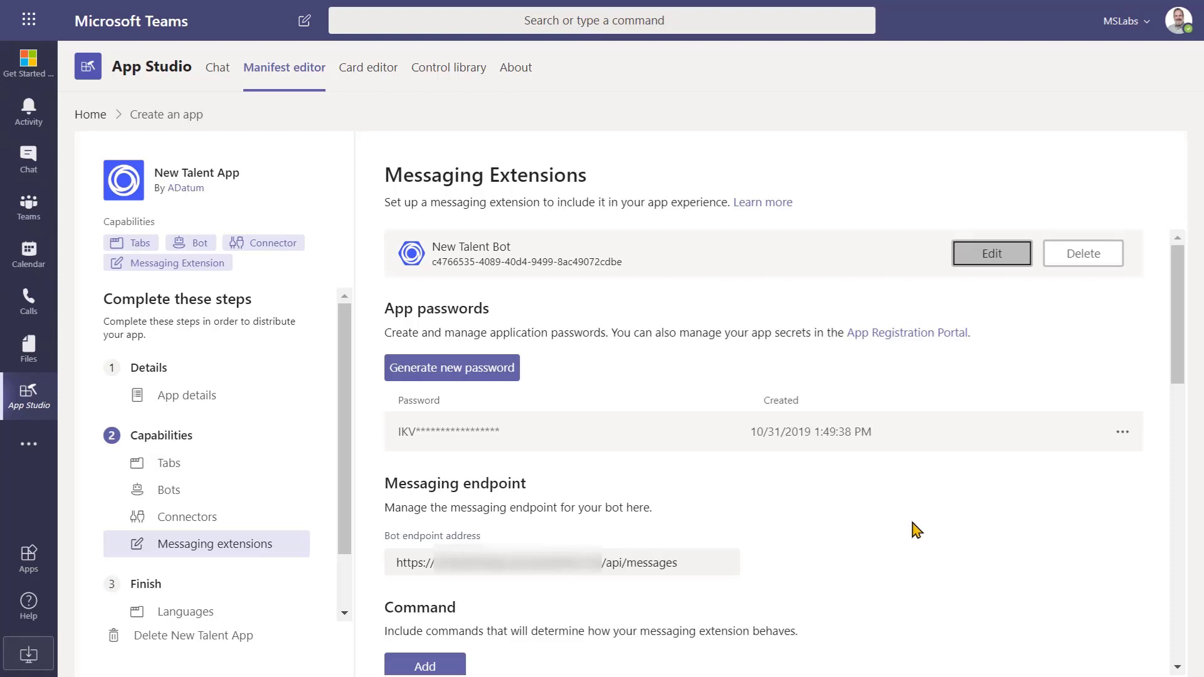
pyautogui.scroll(-4, 916, 530)
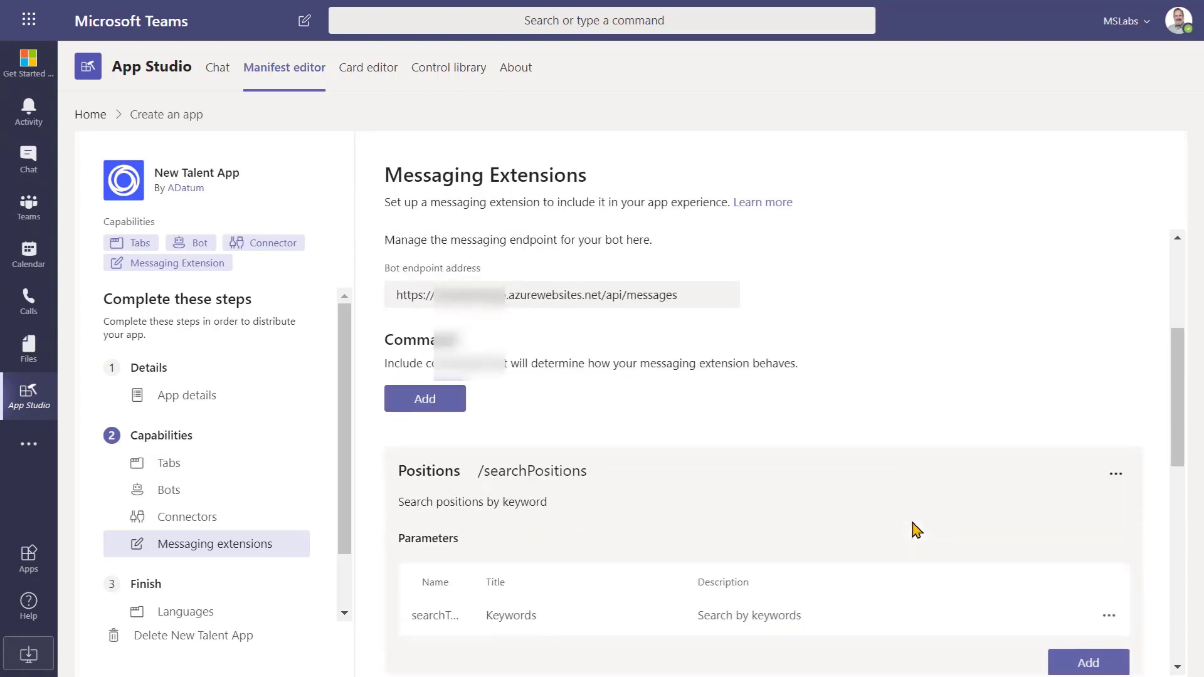
pyautogui.scroll(-4, 916, 530)
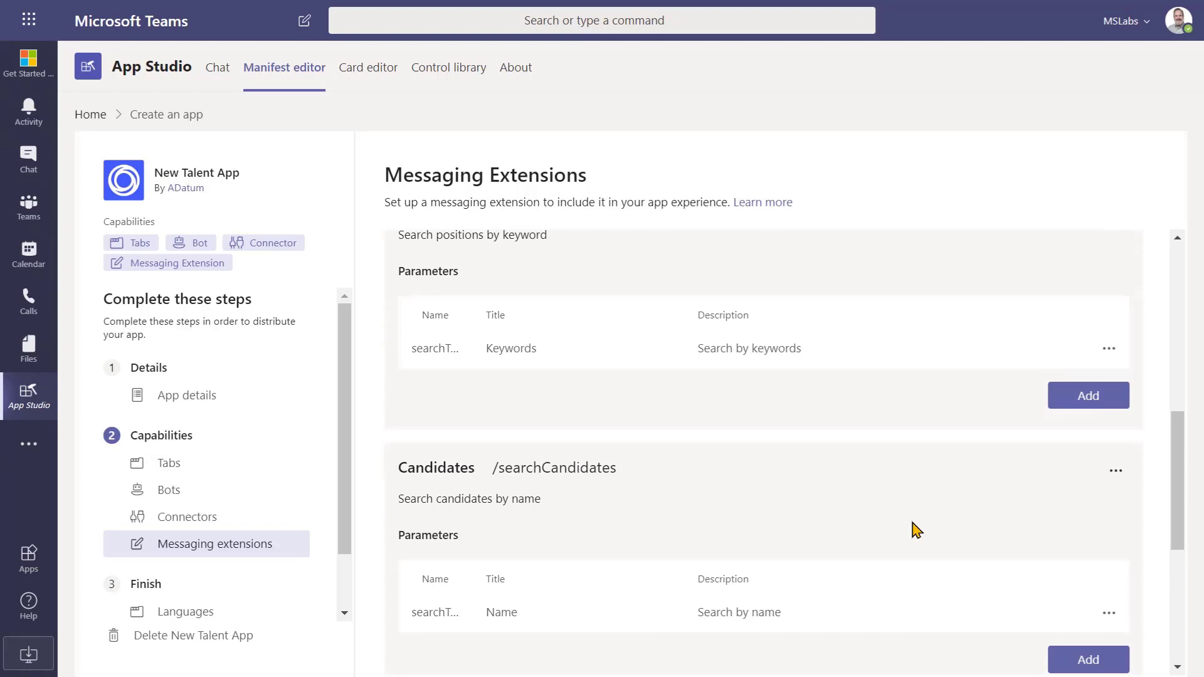
pyautogui.scroll(-3, 916, 530)
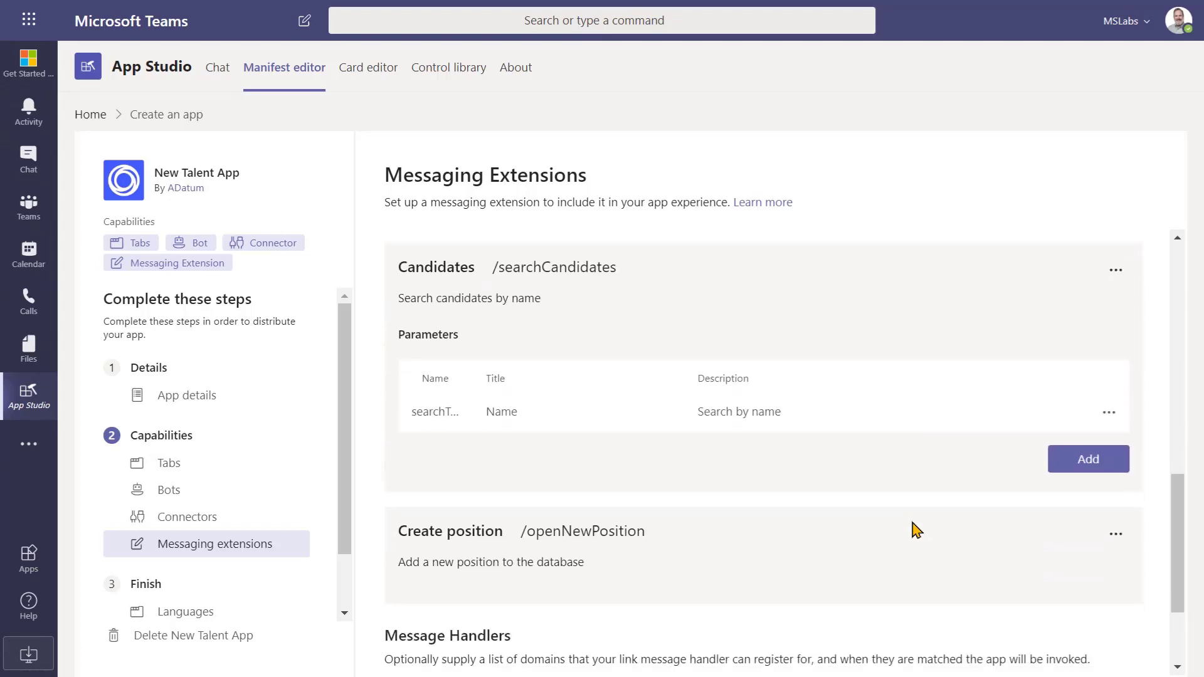
# Review the app's Languages and Domains and permissions settings, and open its Test and distribute options
pyautogui.click(165, 612)
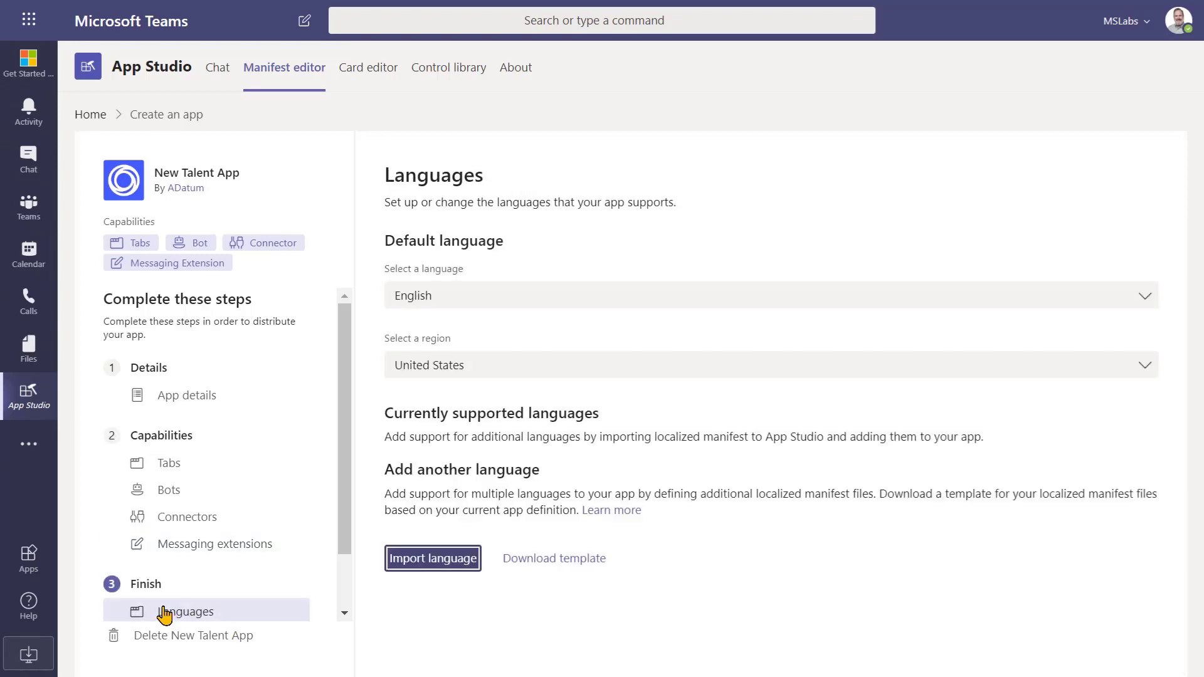
pyautogui.scroll(-1, 217, 615)
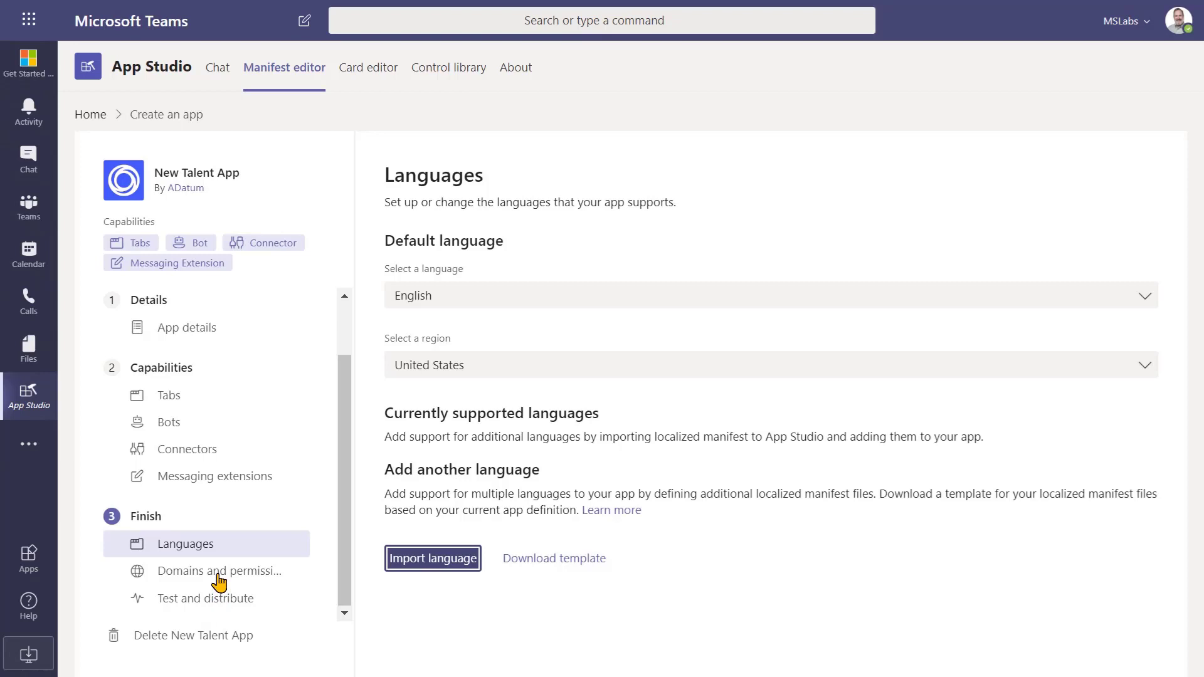
pyautogui.click(220, 580)
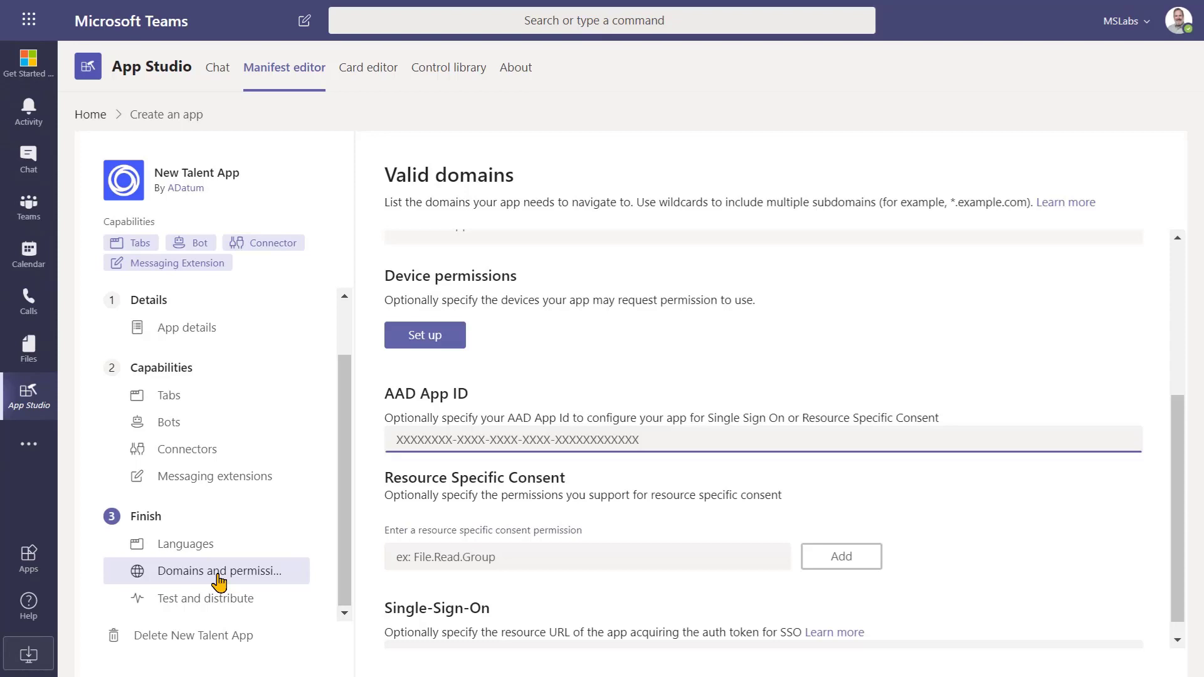
pyautogui.click(207, 608)
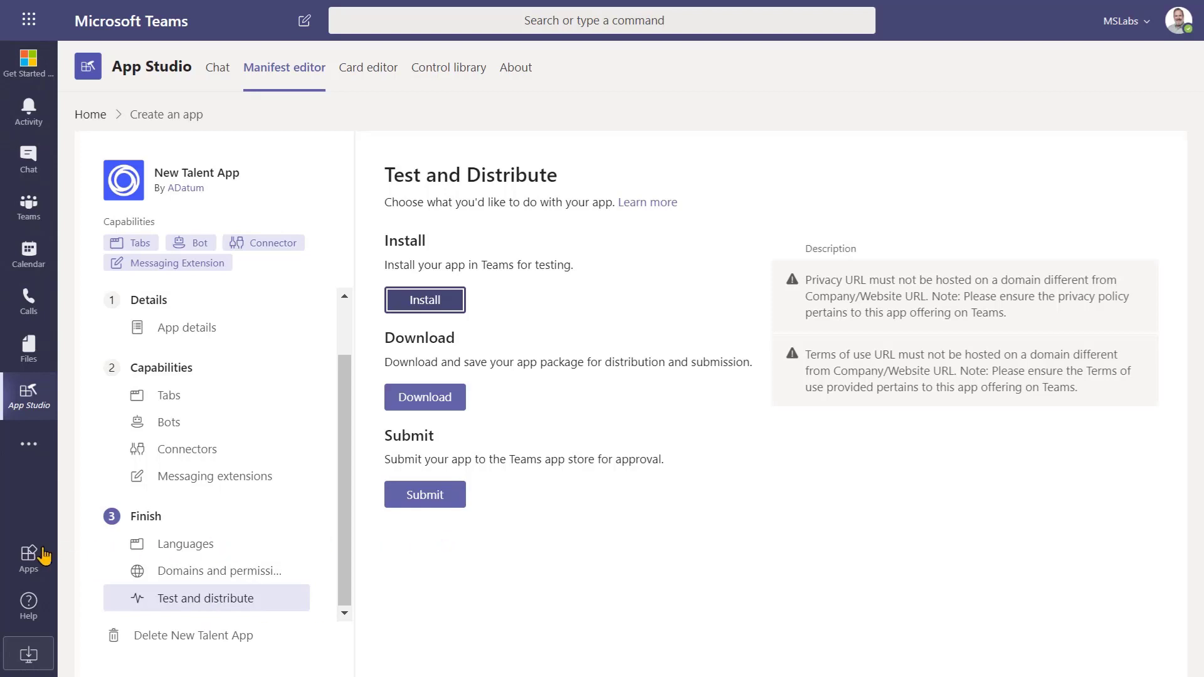
# Browse the Teams app catalog and the apps built for MSLabs, and open the option to upload a custom app
pyautogui.click(28, 558)
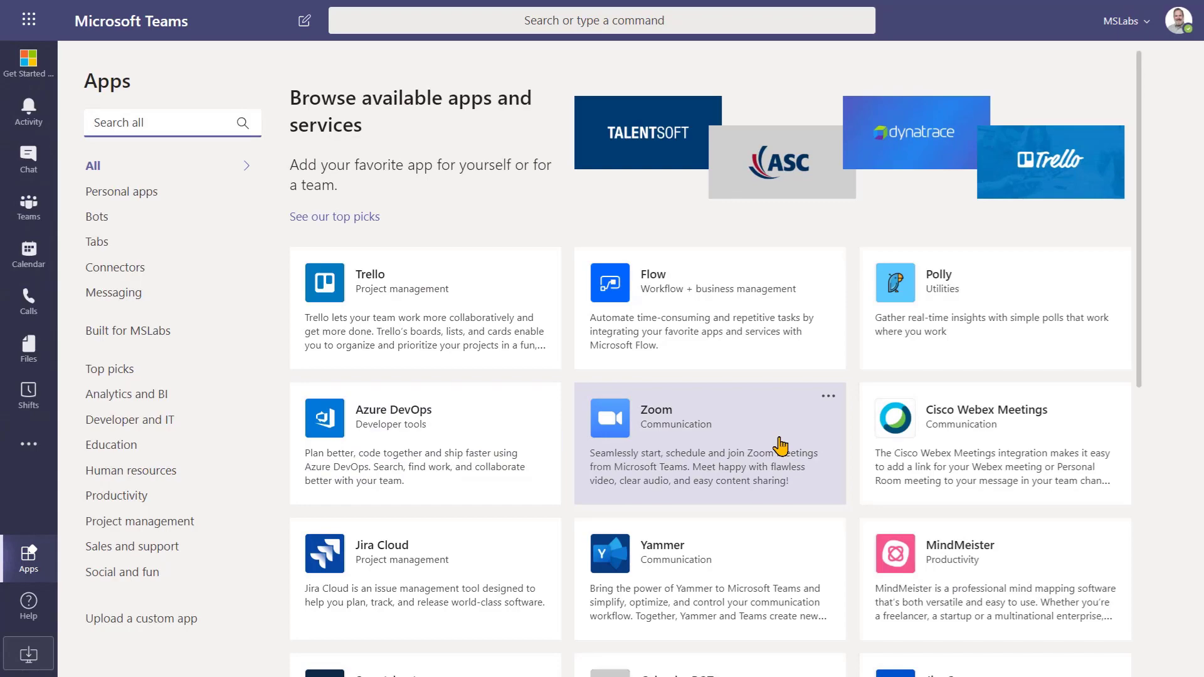
pyautogui.scroll(-7, 781, 446)
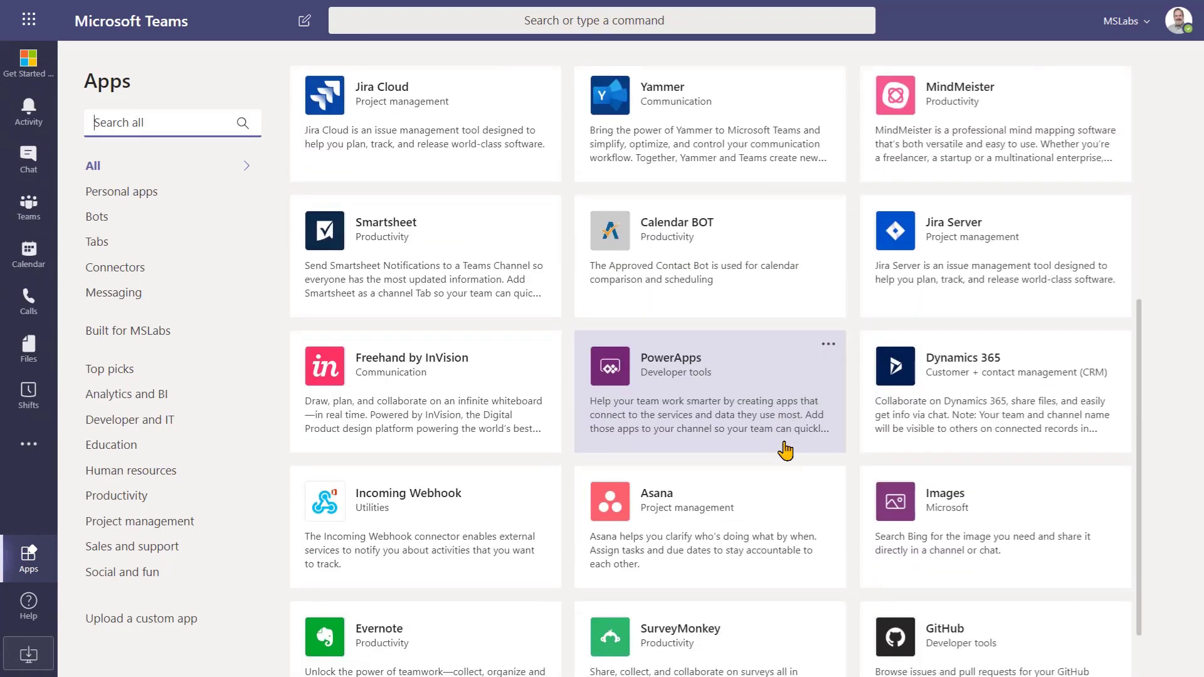
pyautogui.scroll(-4, 787, 454)
pyautogui.scroll(6, 789, 458)
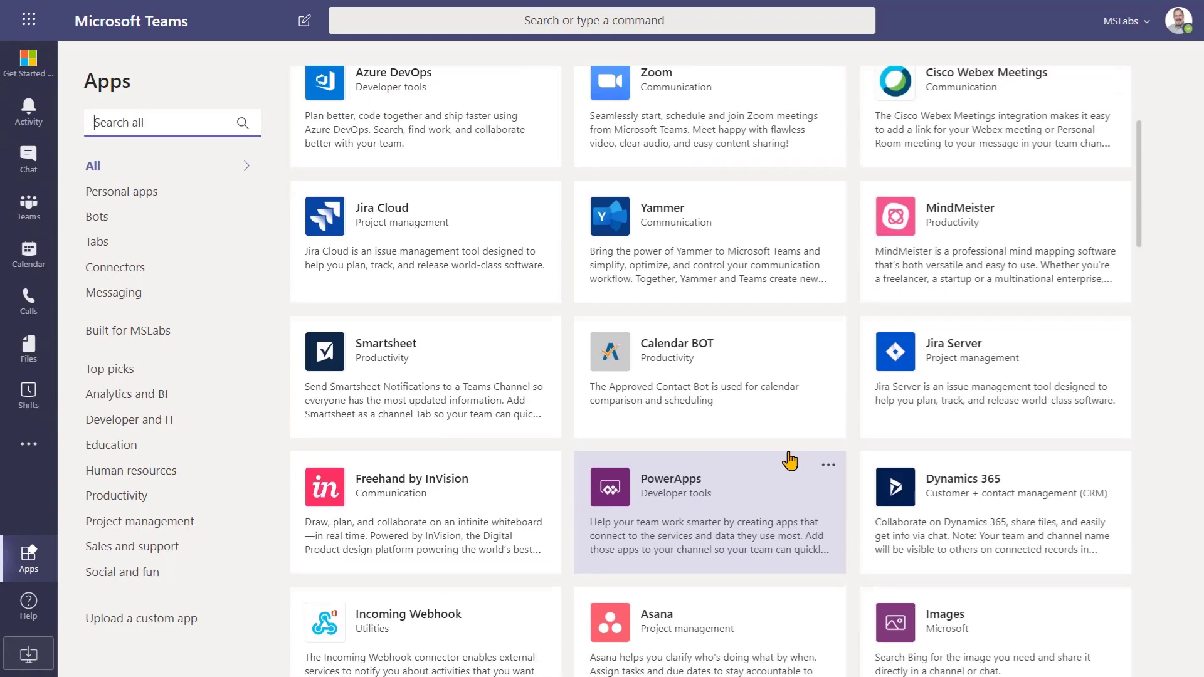
pyautogui.scroll(5, 790, 461)
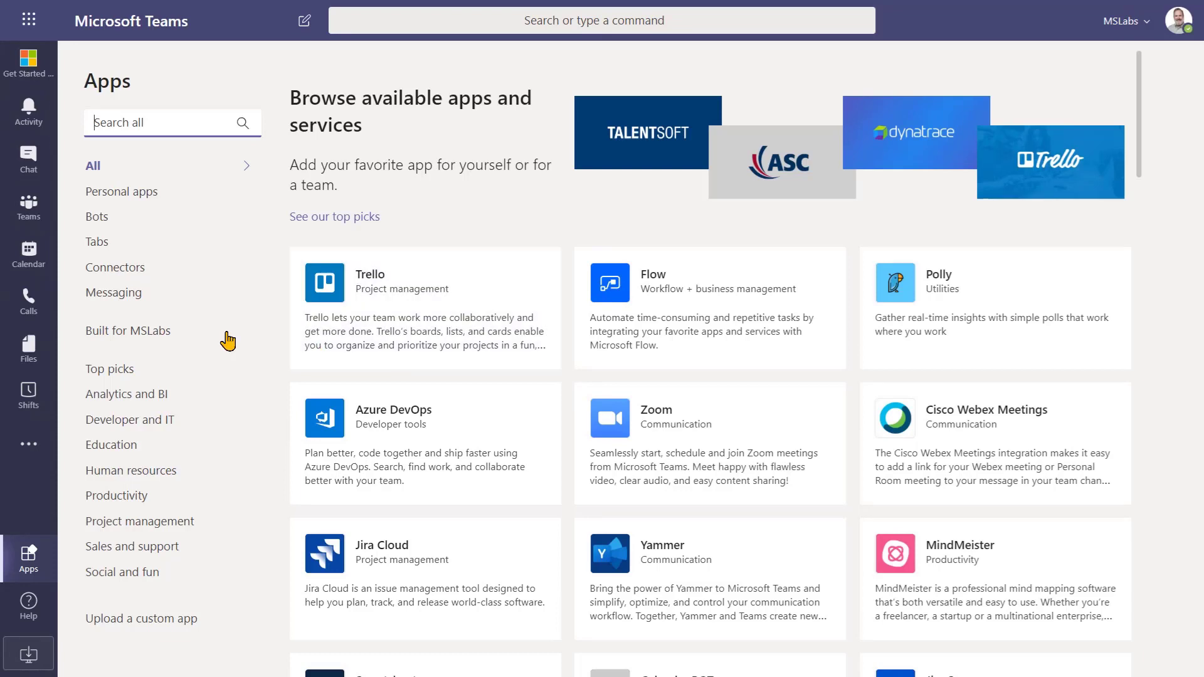
pyautogui.click(145, 337)
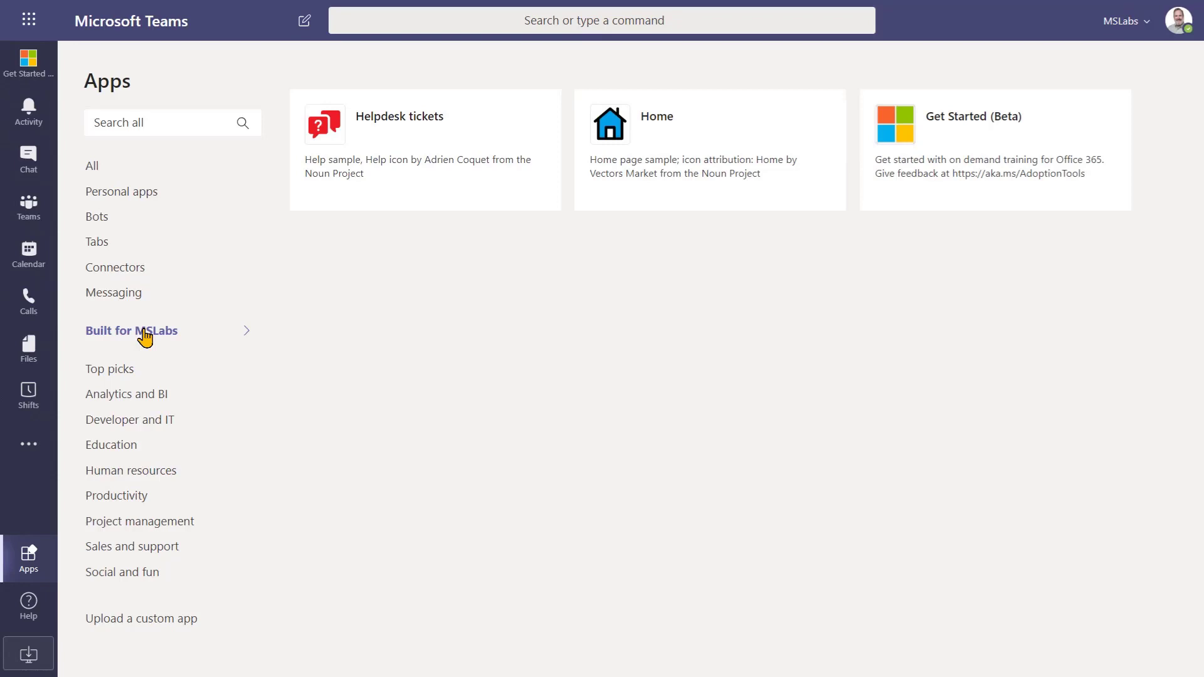
pyautogui.click(168, 618)
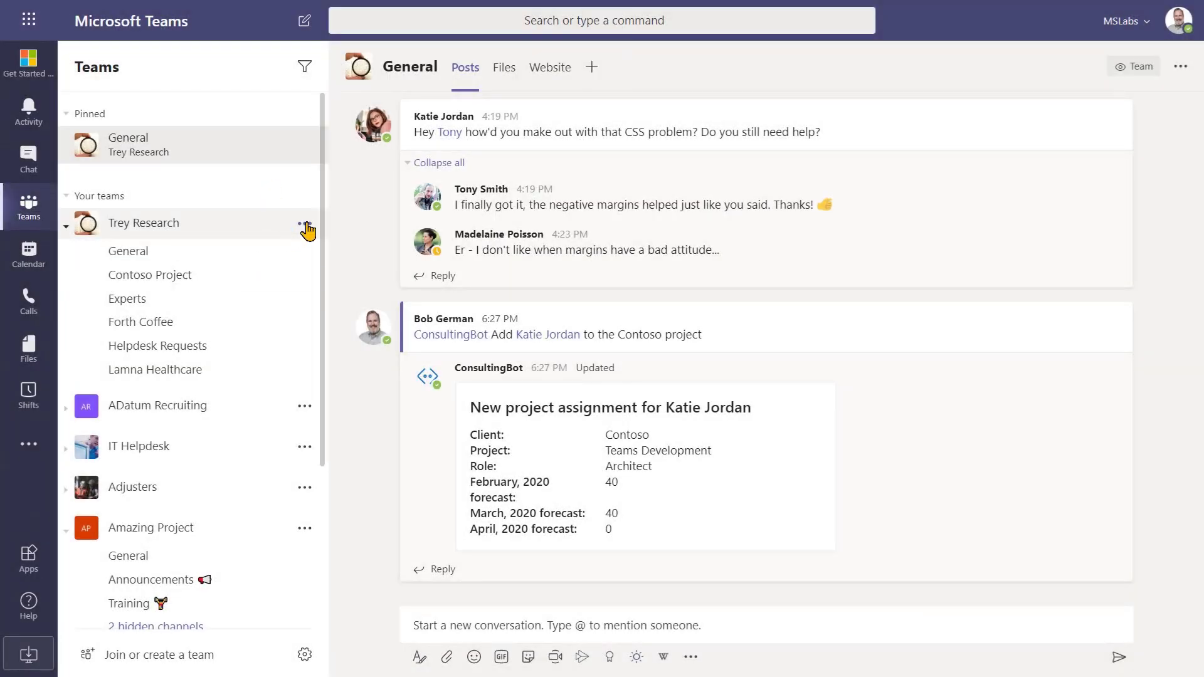
# Open the management page of the Trey Research team and view its apps
pyautogui.click(305, 224)
pyautogui.click(344, 299)
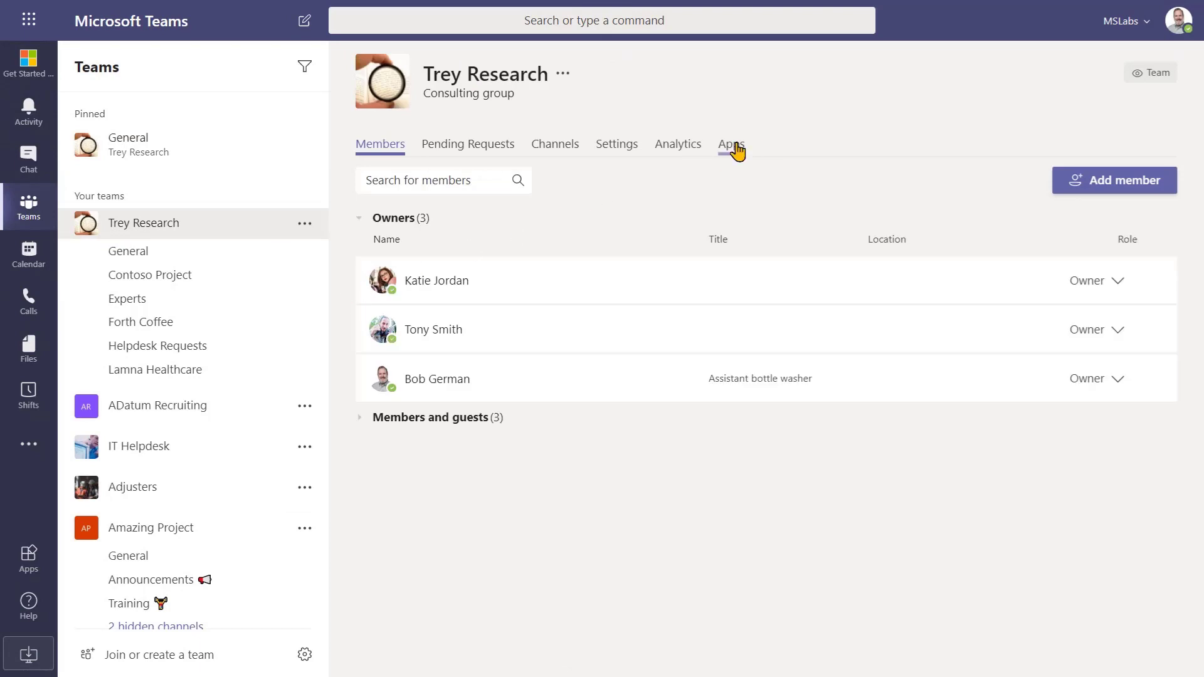
pyautogui.click(735, 149)
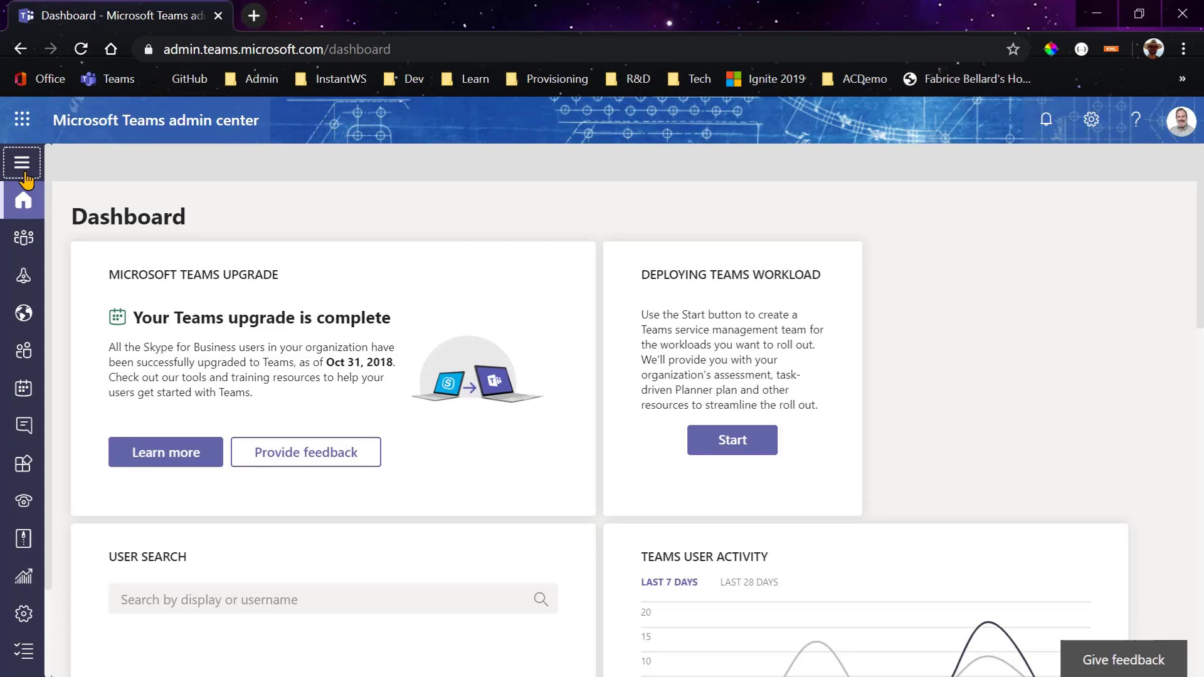
# In the Microsoft Teams admin center, review the Global app permission policy's settings for Microsoft, third party and tenant apps
pyautogui.click(24, 176)
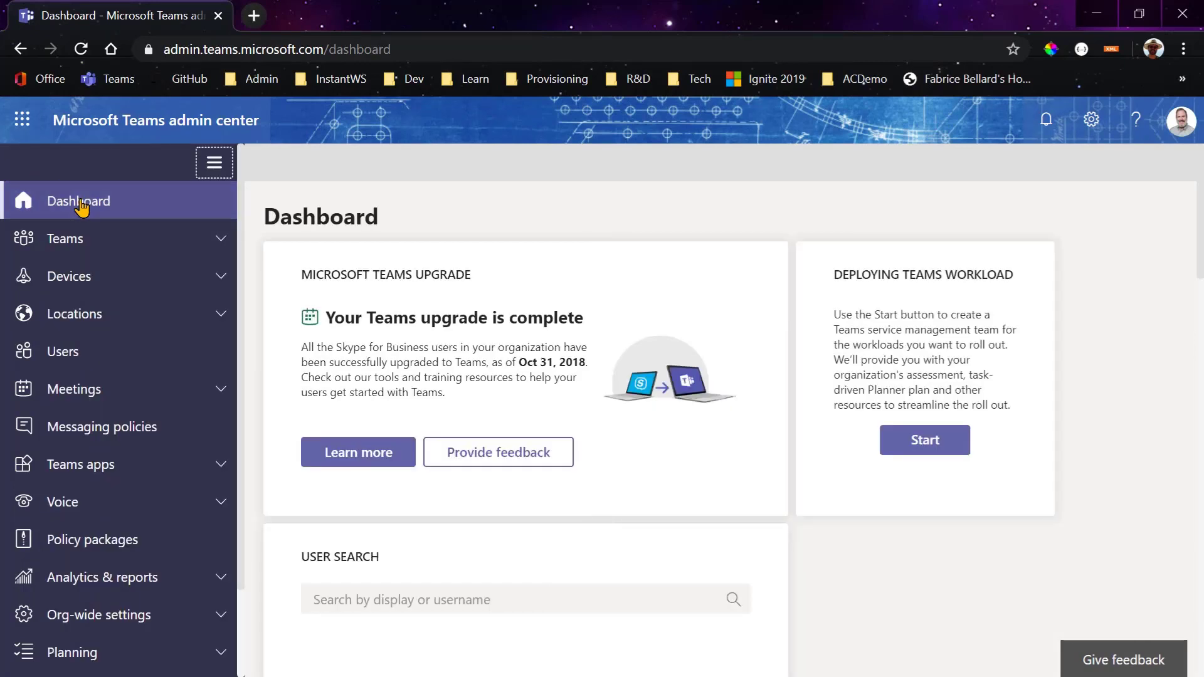
pyautogui.click(213, 469)
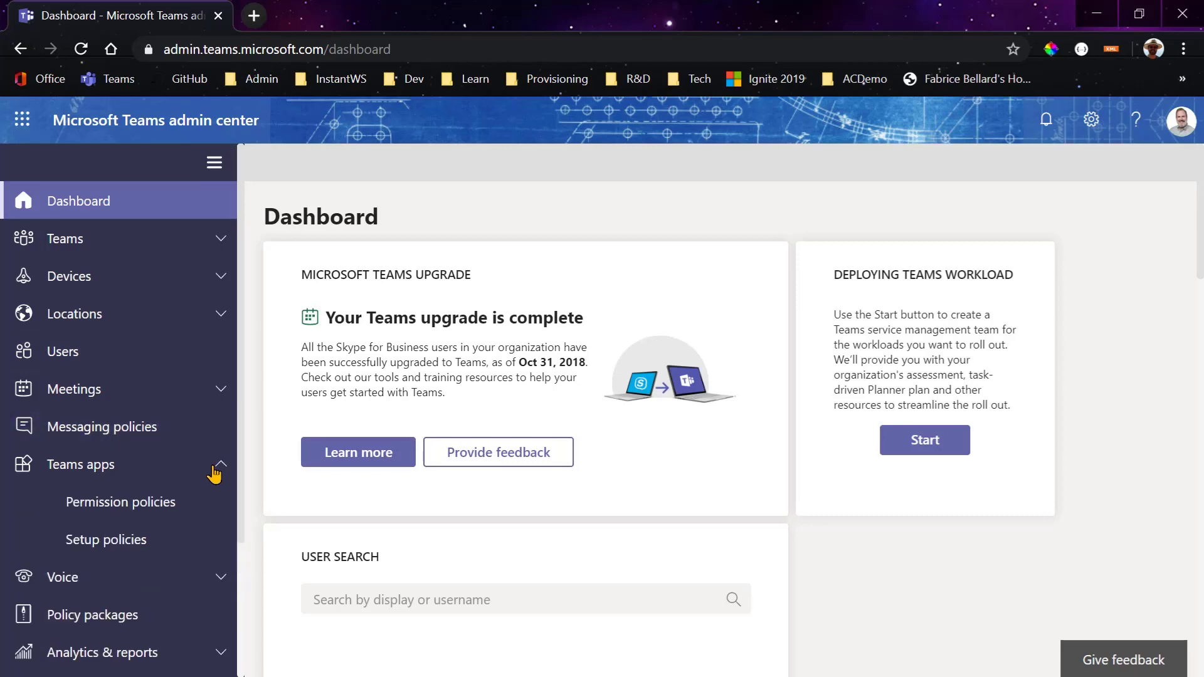
pyautogui.click(156, 504)
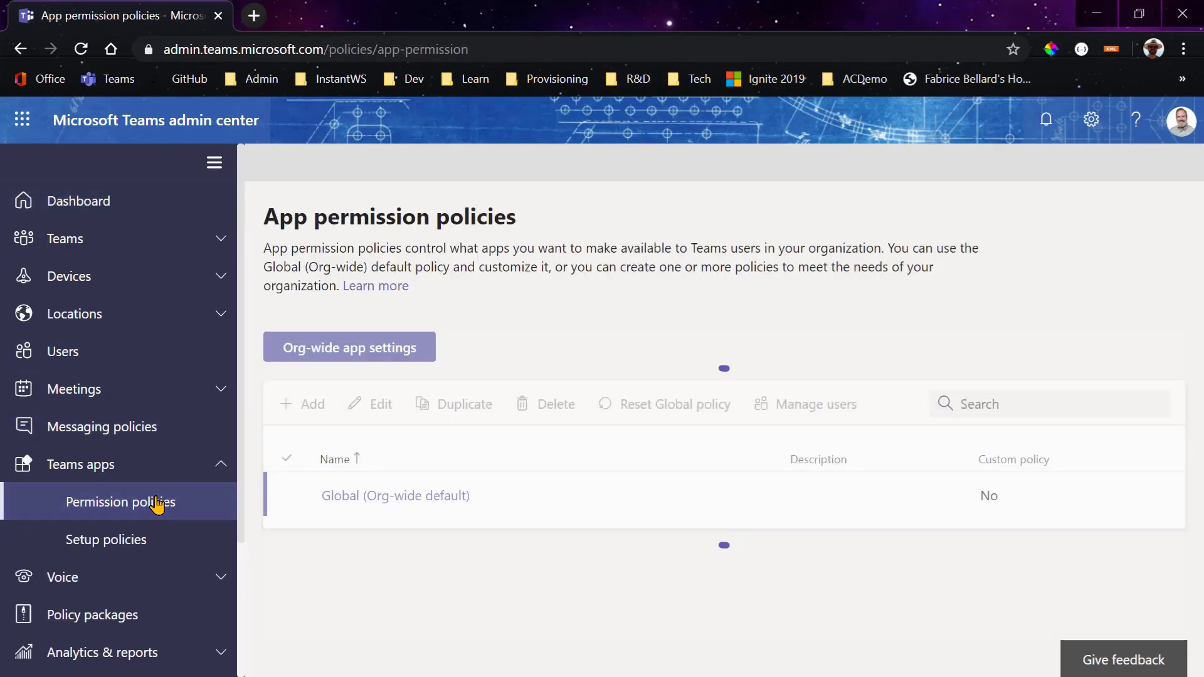
pyautogui.click(374, 495)
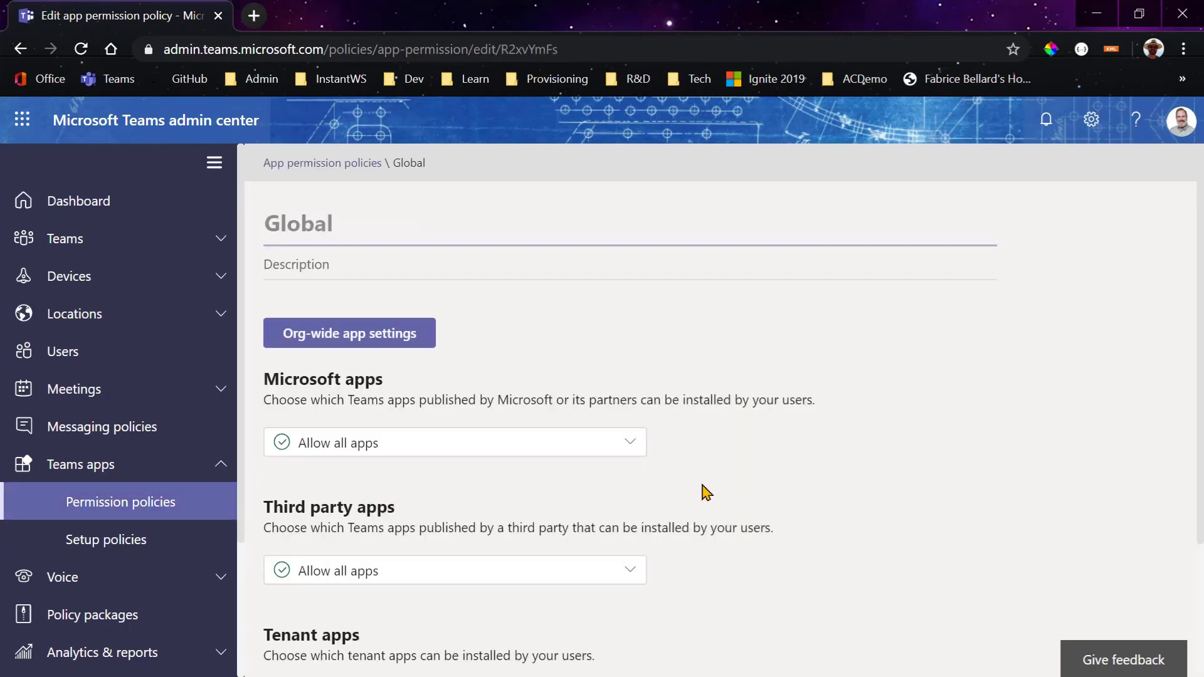
pyautogui.scroll(-1, 827, 471)
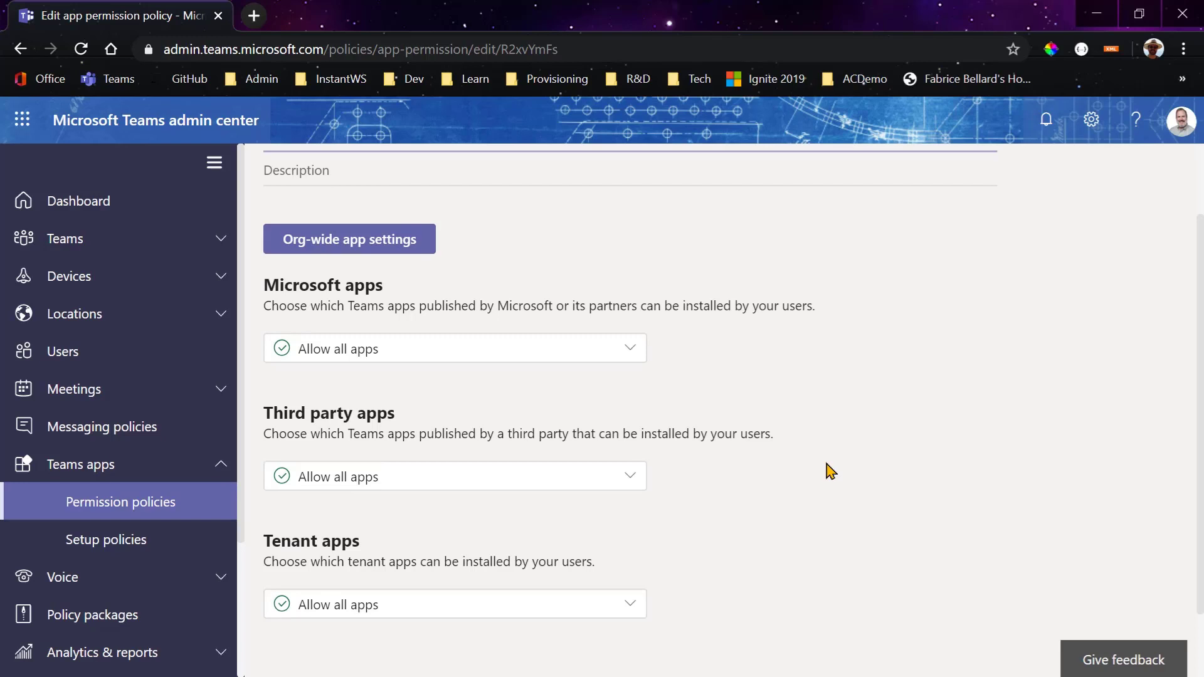
pyautogui.scroll(-2, 831, 470)
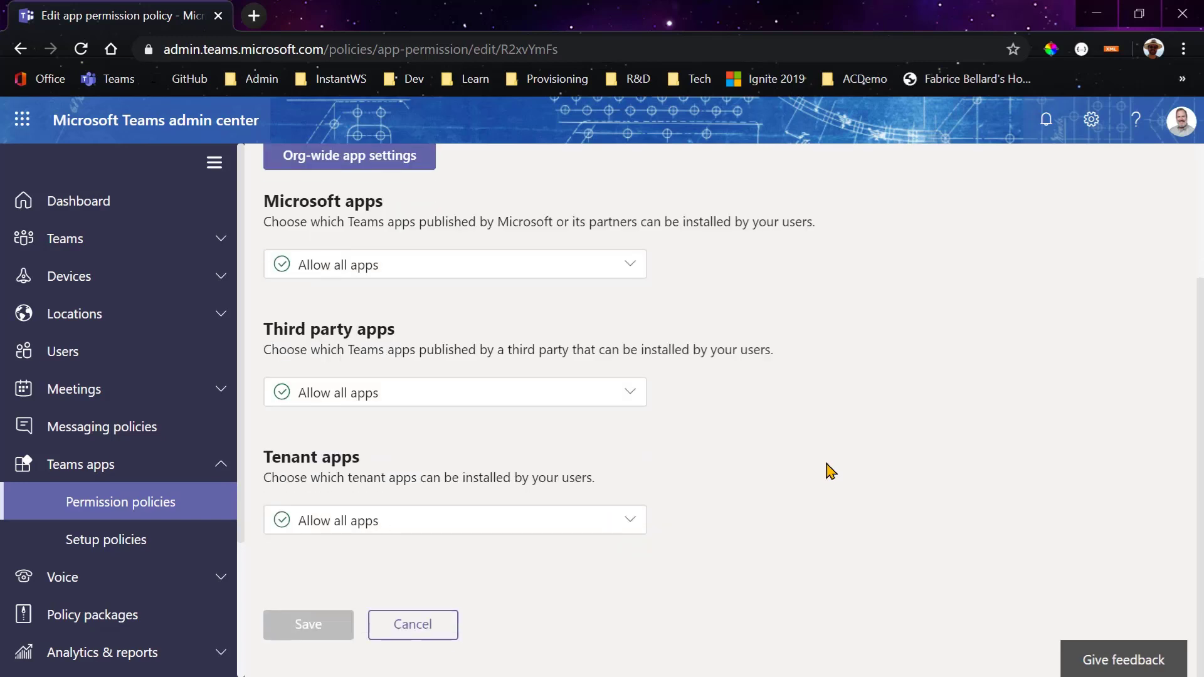
# Review the Global app setup policy's custom app upload, user pinning and pinned apps settings, and leave it without saving
pyautogui.click(99, 547)
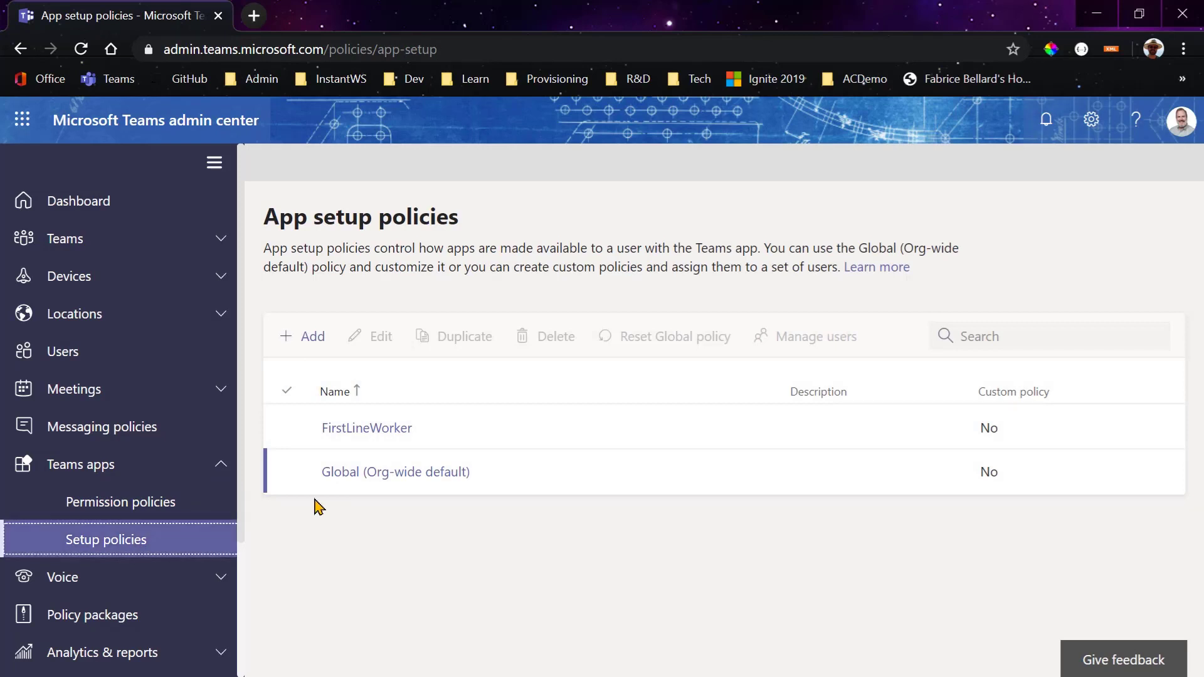
pyautogui.click(399, 475)
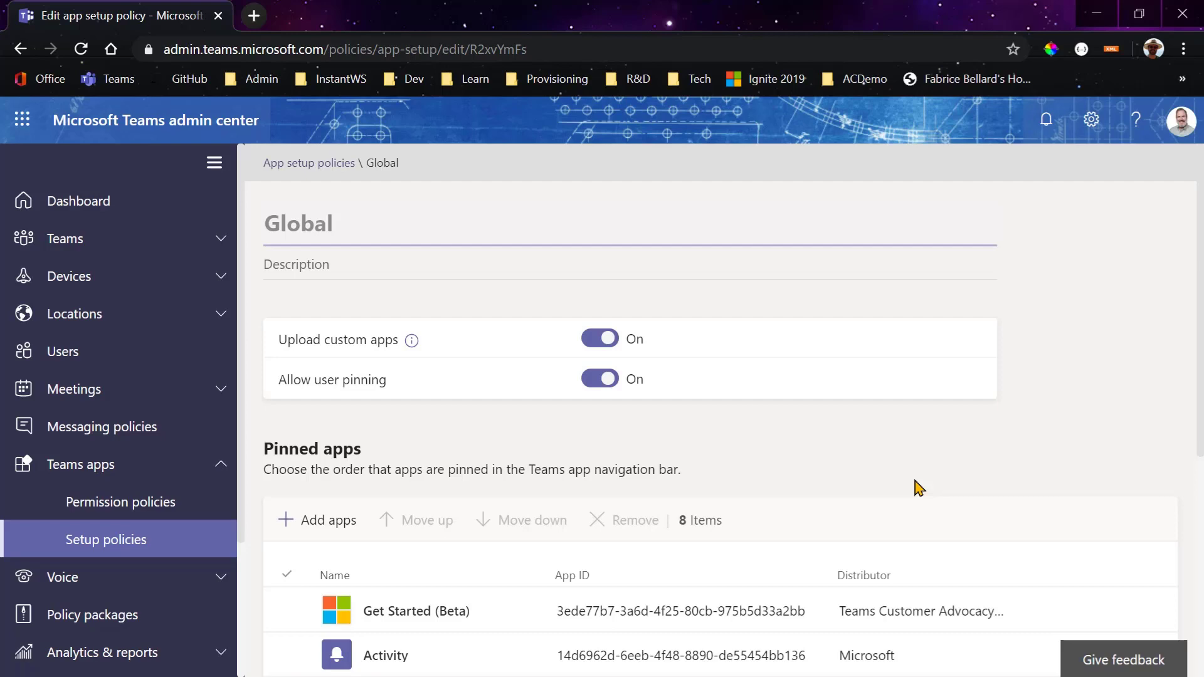
pyautogui.scroll(-5, 919, 487)
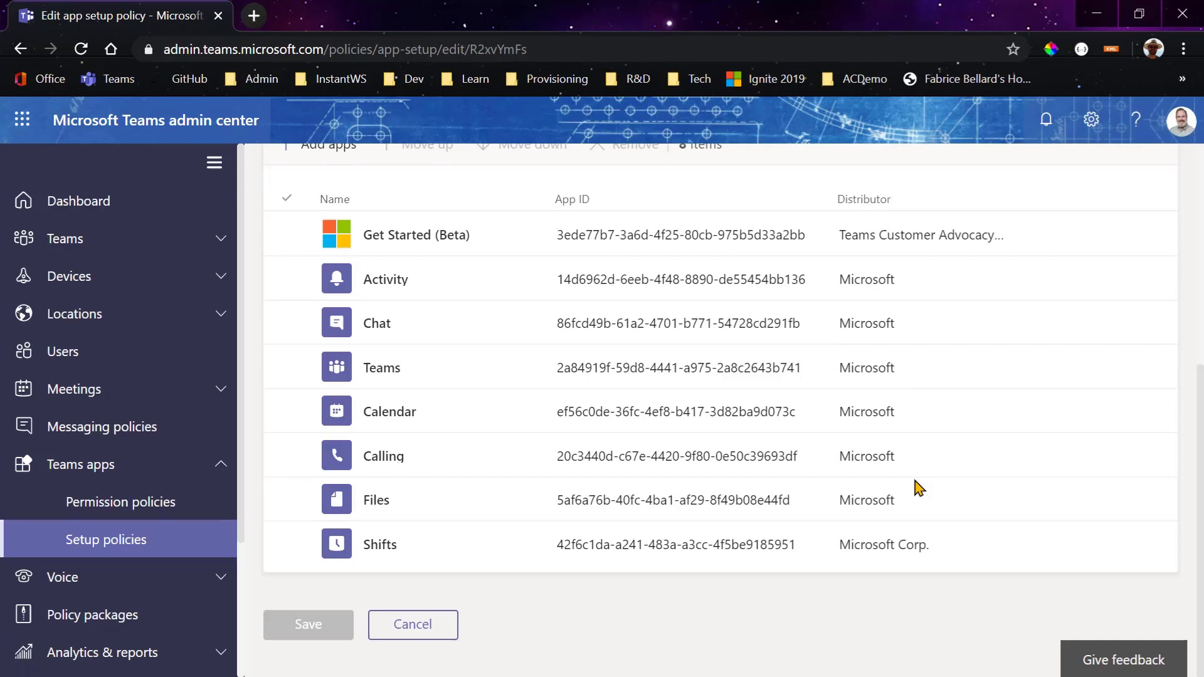
pyautogui.click(415, 630)
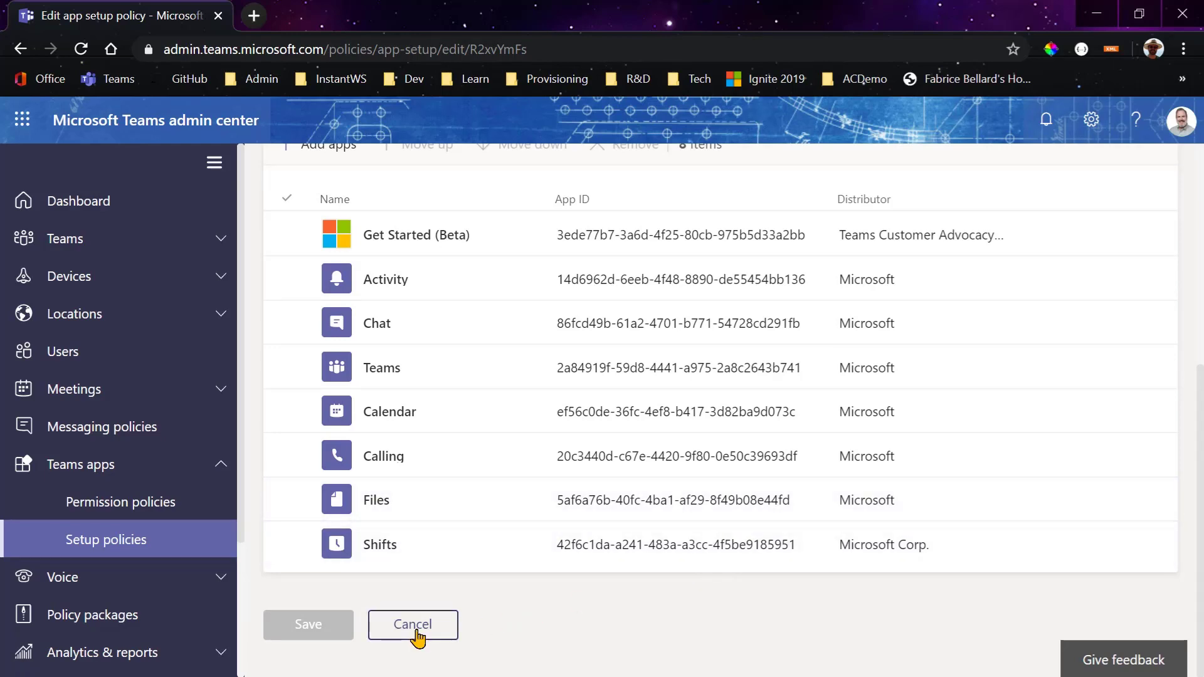